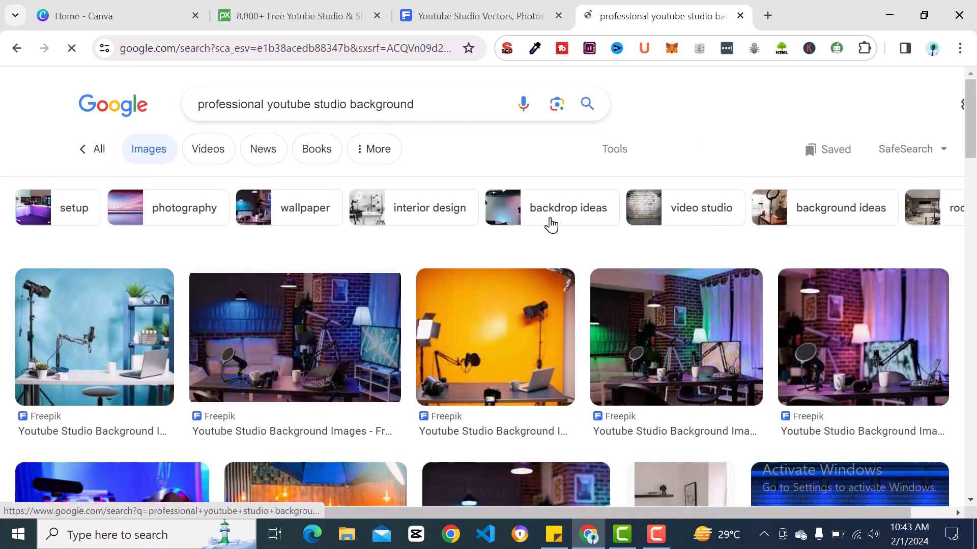
Browse the image results for a professional YouTube studio background and open the Freepik page behind the studio photo with the sofa and blue lighting.
scroll(550, 225, "down", 7)
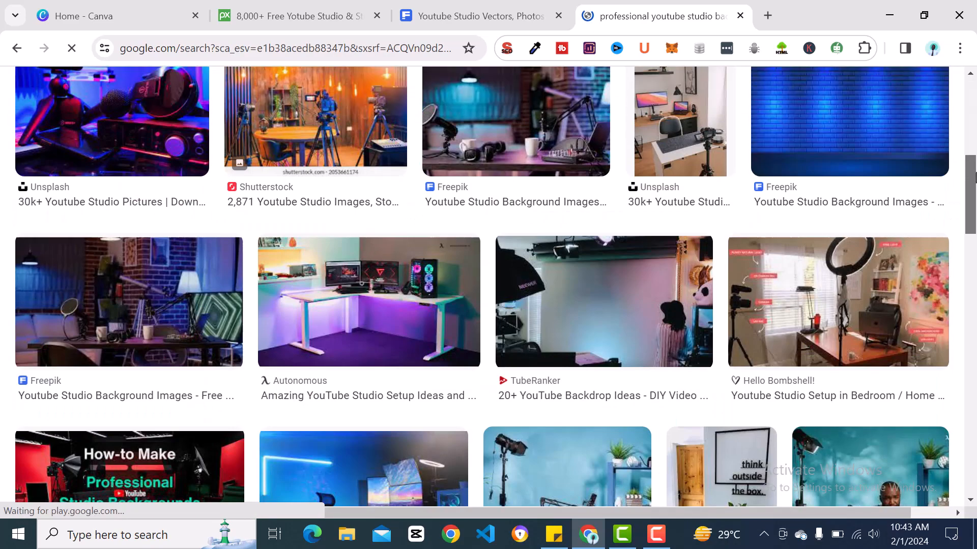
left_click_drag(976, 177, 973, 118)
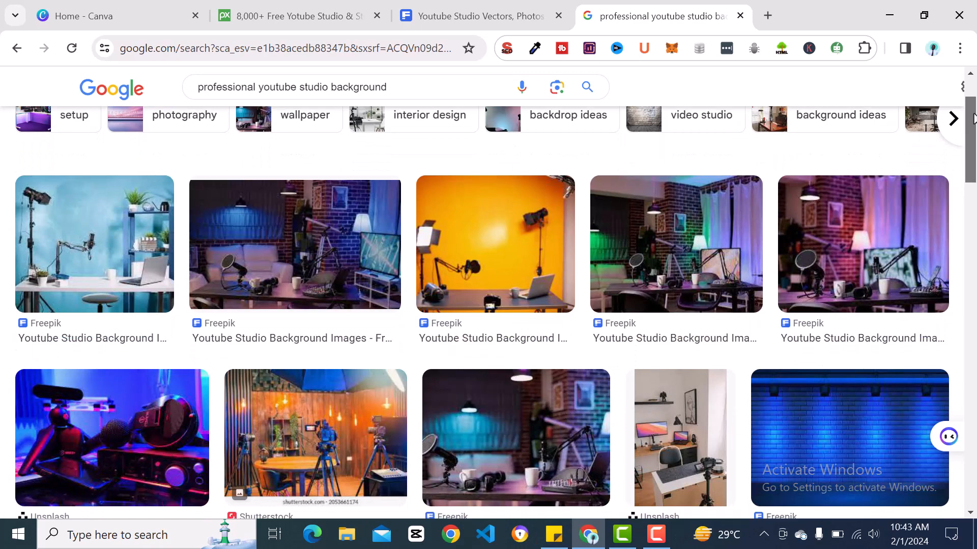
left_click(222, 302)
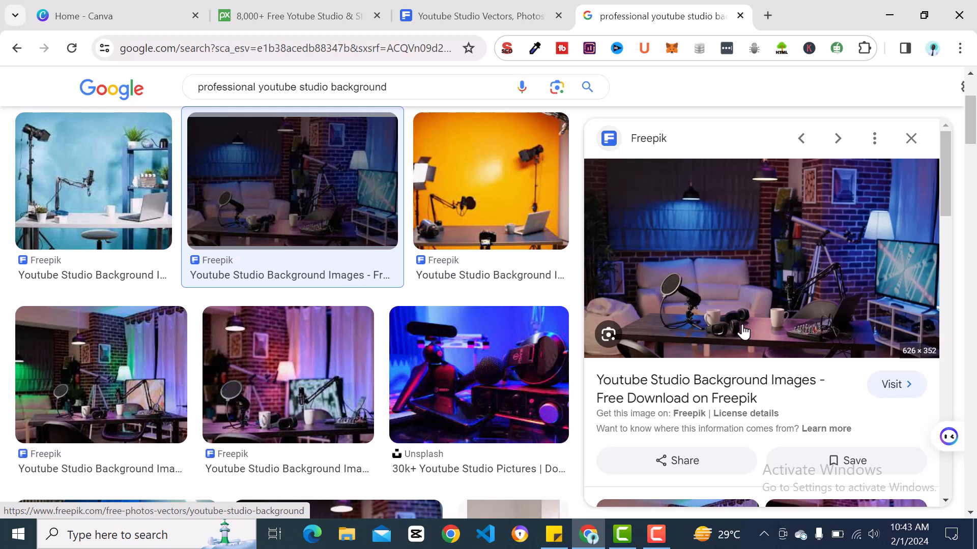
left_click(711, 399)
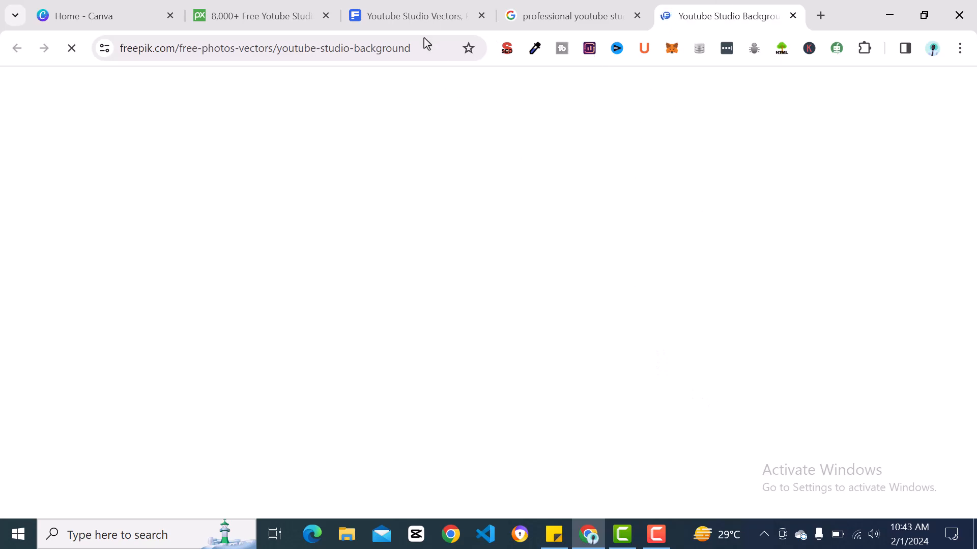
In Freepik's YouTube studio background results, open the free photo of the empty home production studio with podcasting tools.
left_click(419, 26)
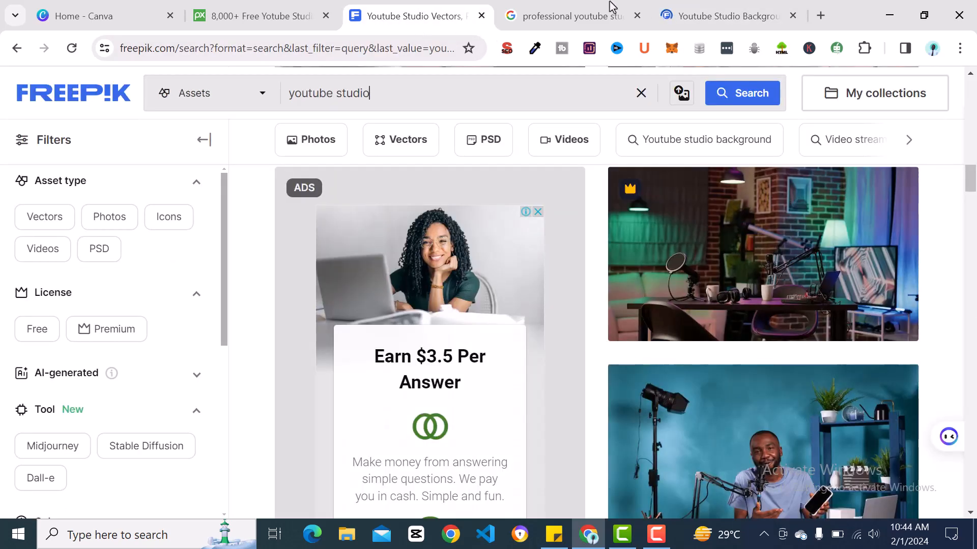
mouse_move(699, 18)
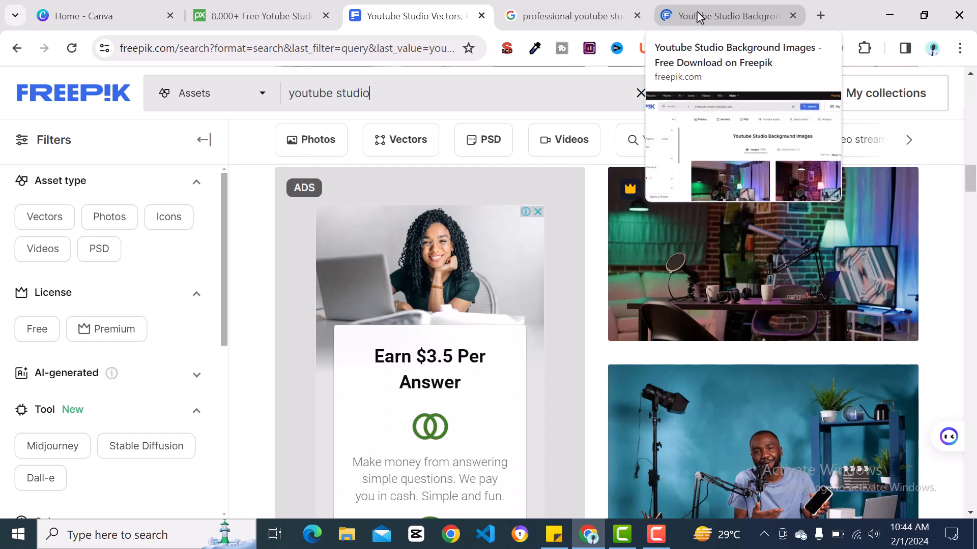
left_click(699, 17)
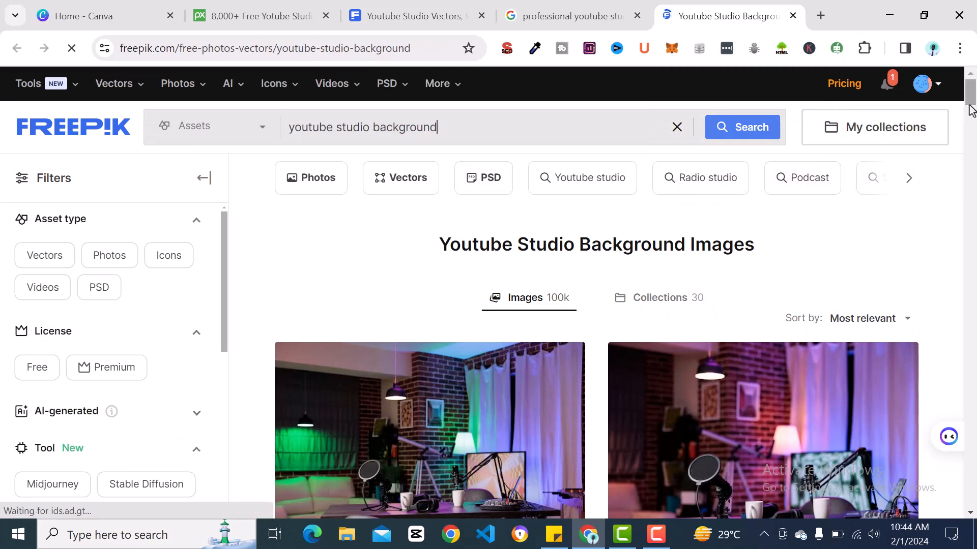
left_click_drag(972, 106, 975, 149)
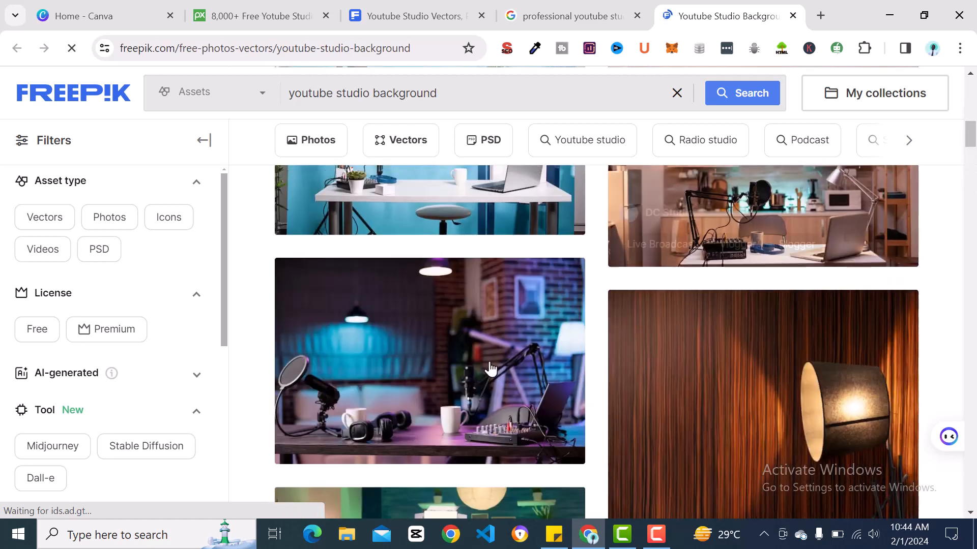
left_click(449, 349)
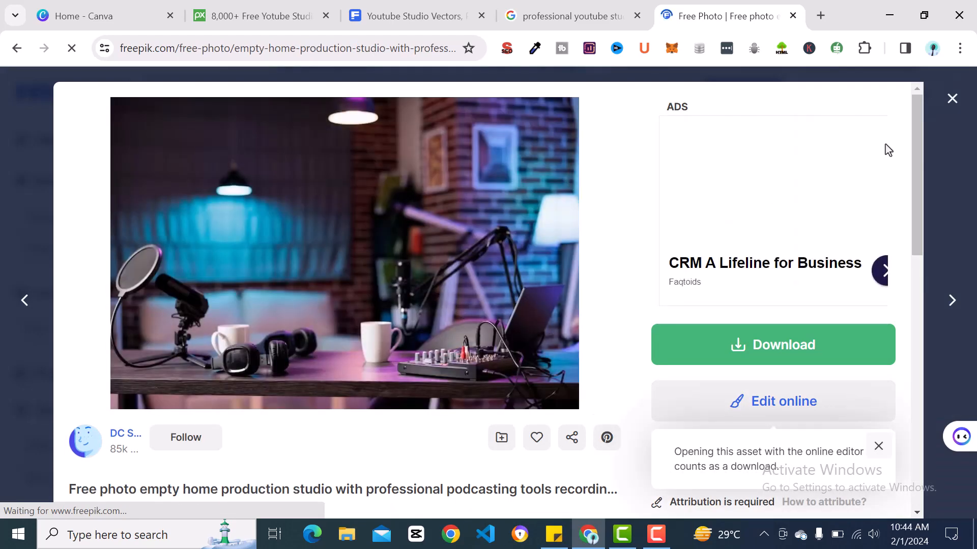
Download the podcasting studio photo for free in the Large 2000 × 1333px size and save it as a JPEG in the Pictures folder.
left_click(763, 348)
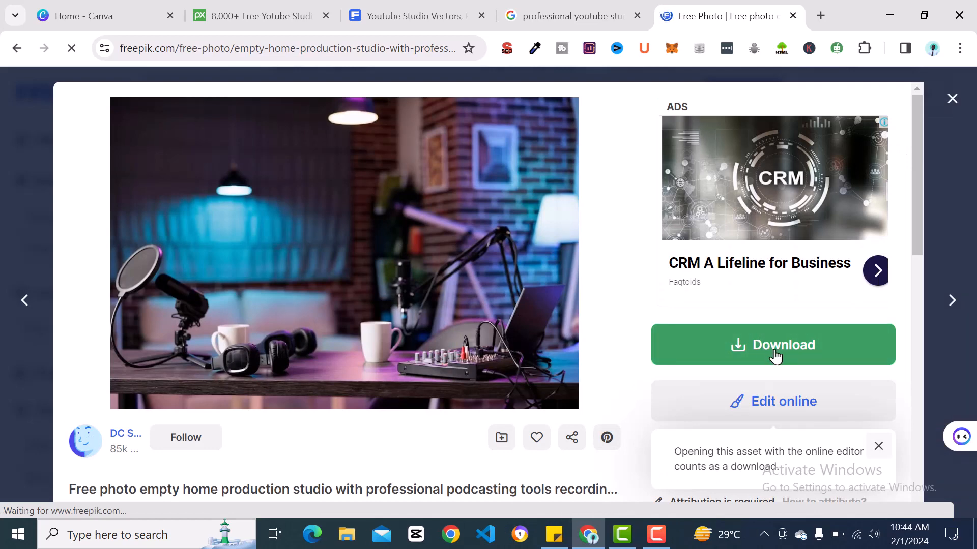
left_click(775, 356)
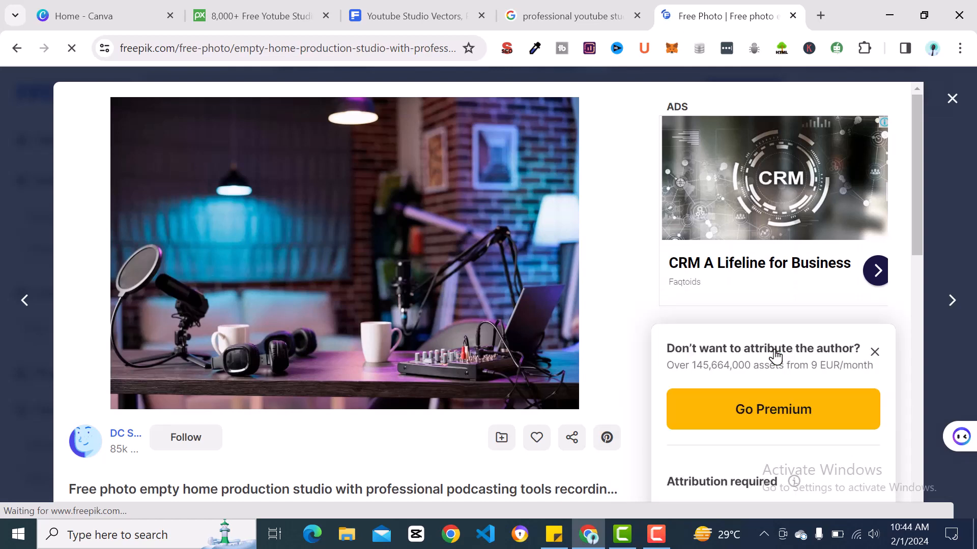
left_click(728, 429)
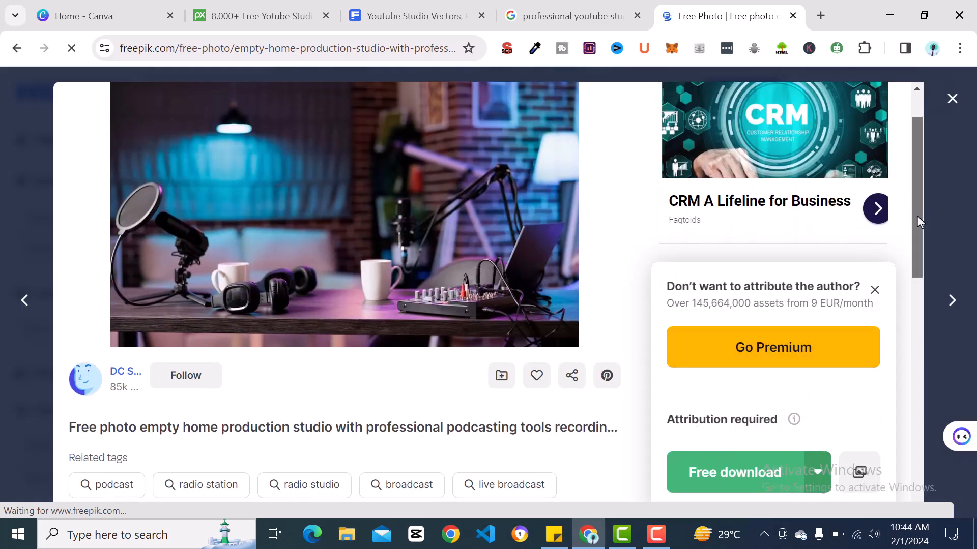
left_click_drag(916, 216, 917, 237)
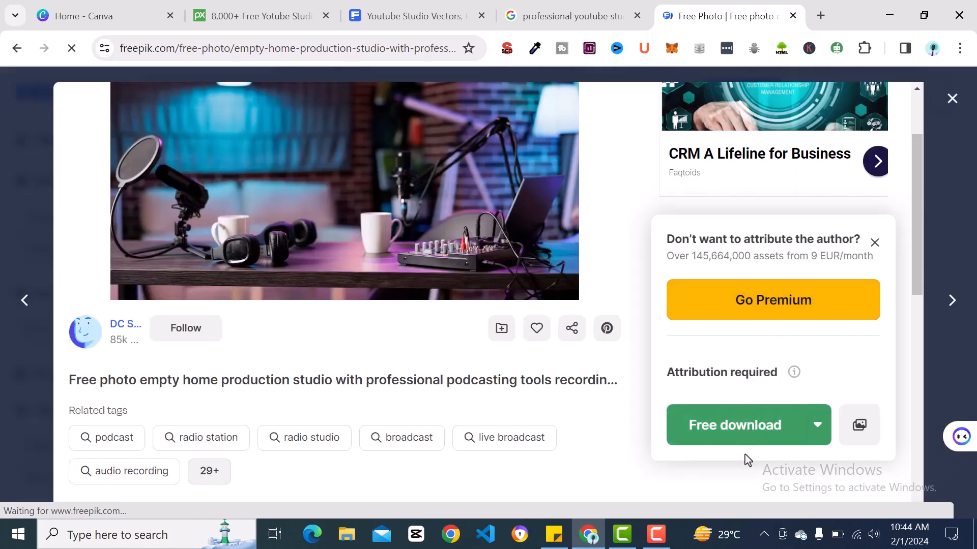
left_click(818, 427)
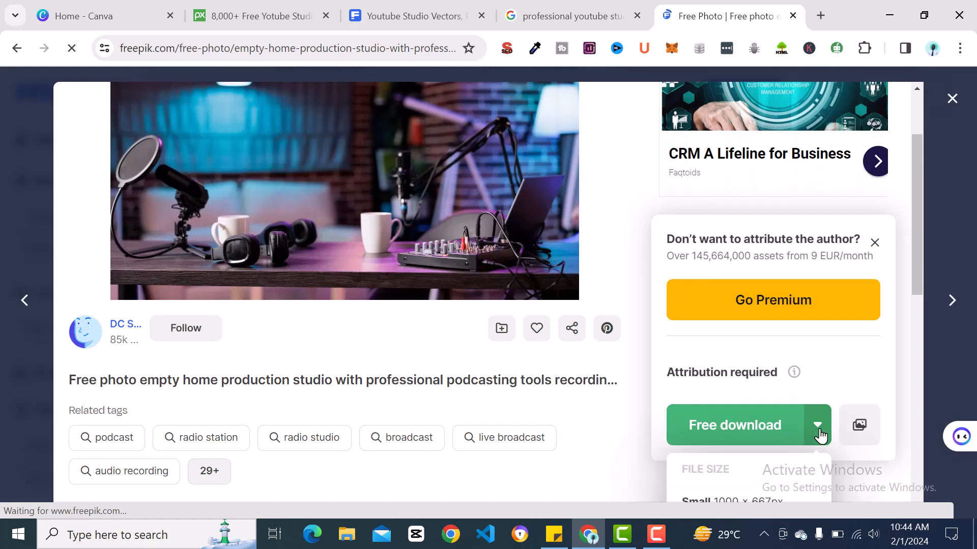
left_click_drag(921, 252, 923, 302)
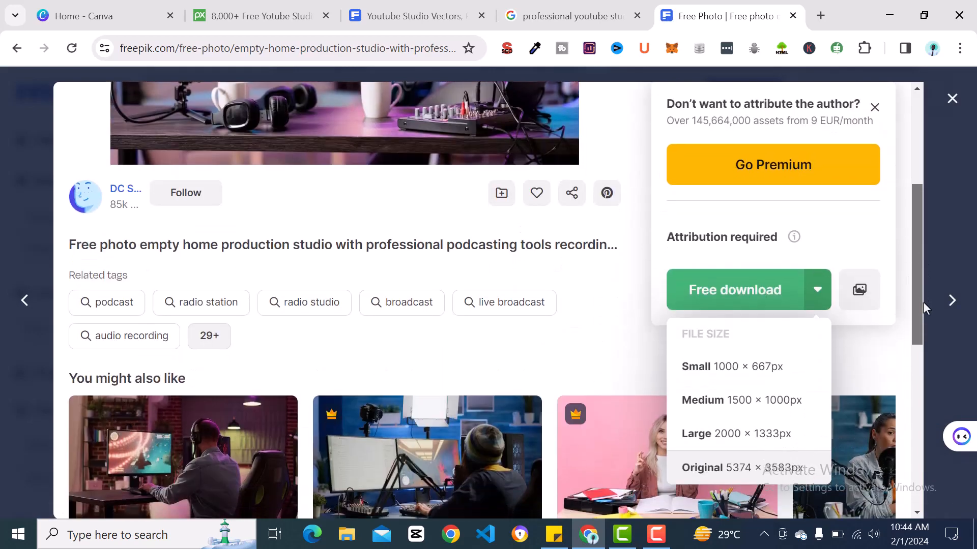
left_click(819, 293)
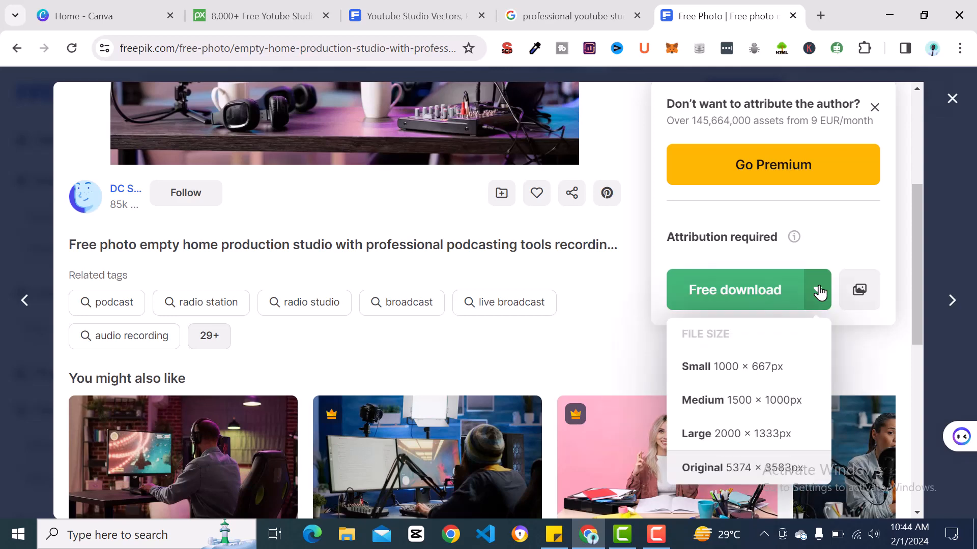
left_click(736, 433)
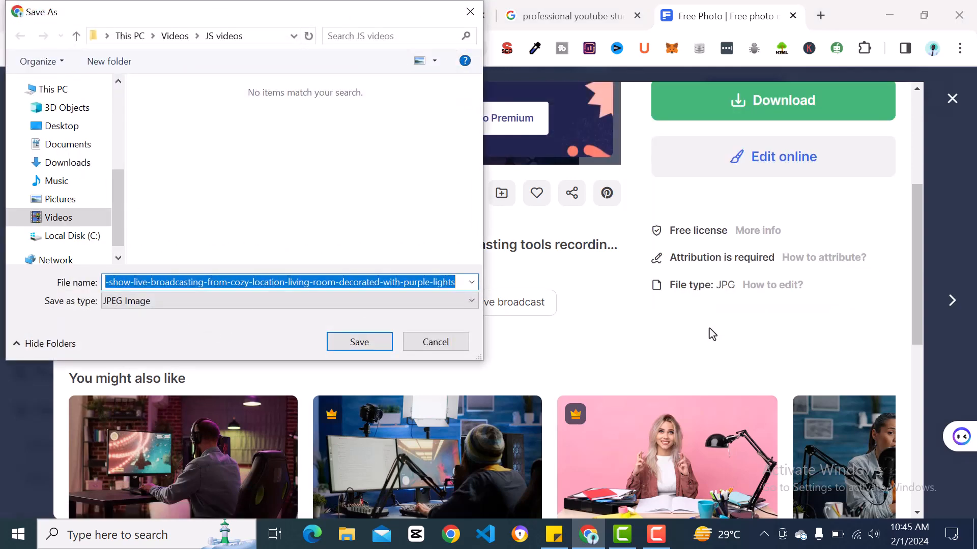
left_click(57, 199)
left_click(355, 352)
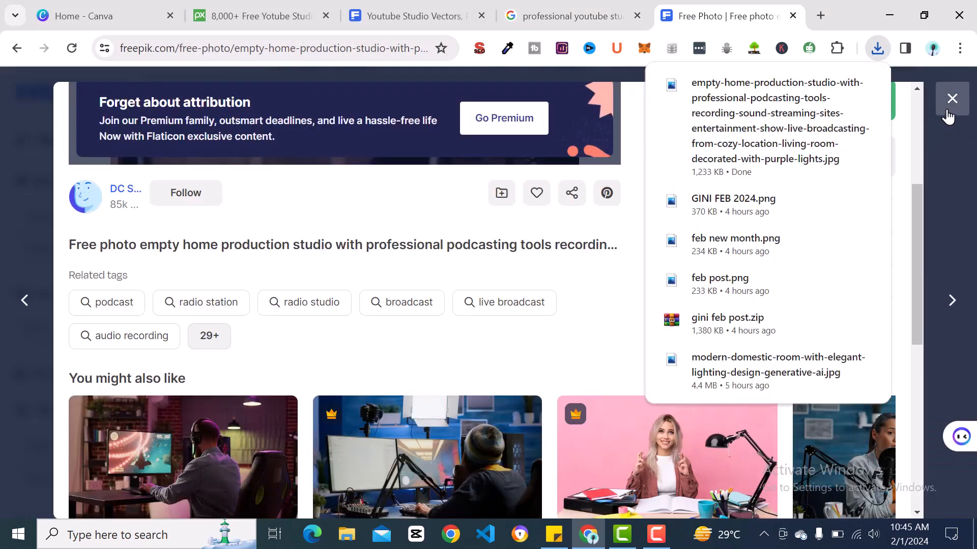
Return to the Freepik results and open the free photo of the modern domestic room with elegant lighting design.
left_click(929, 183)
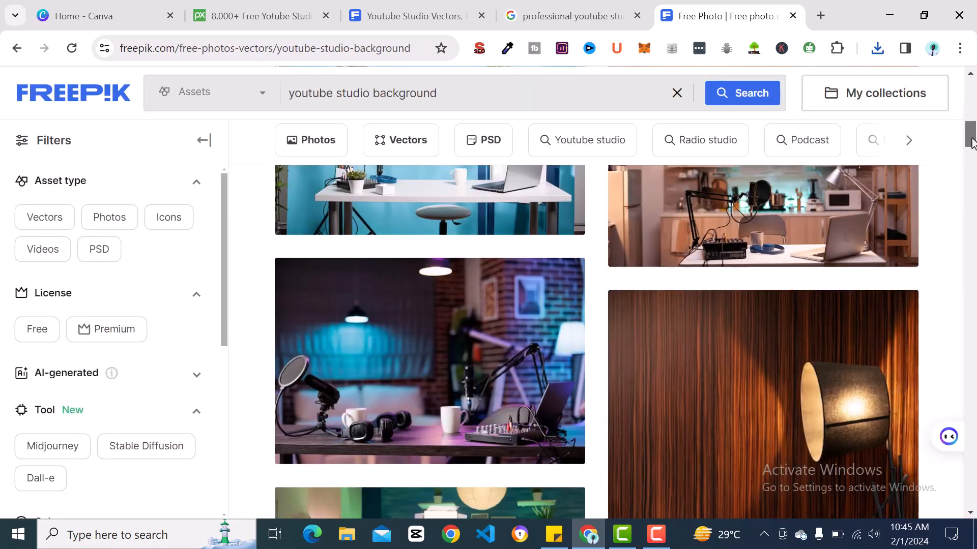
left_click_drag(971, 142, 974, 171)
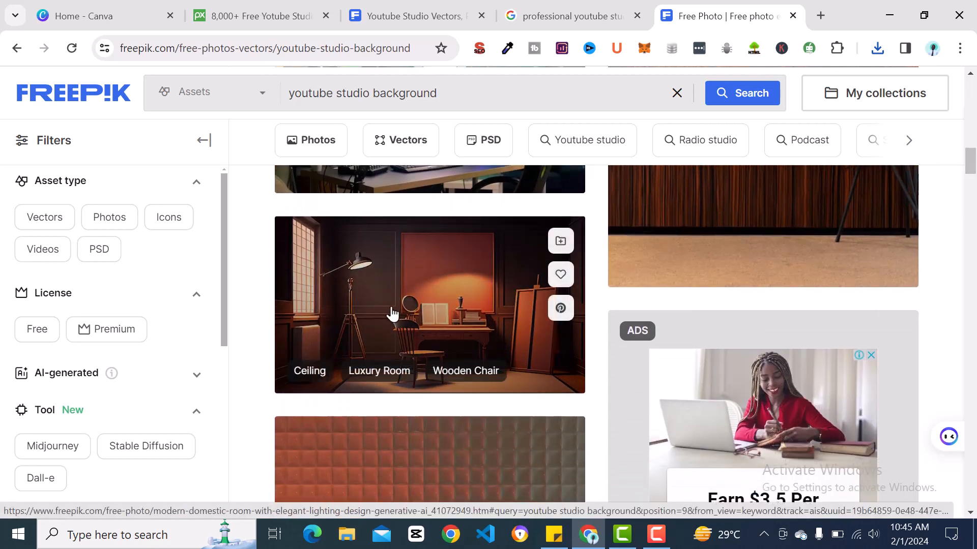
left_click(440, 311)
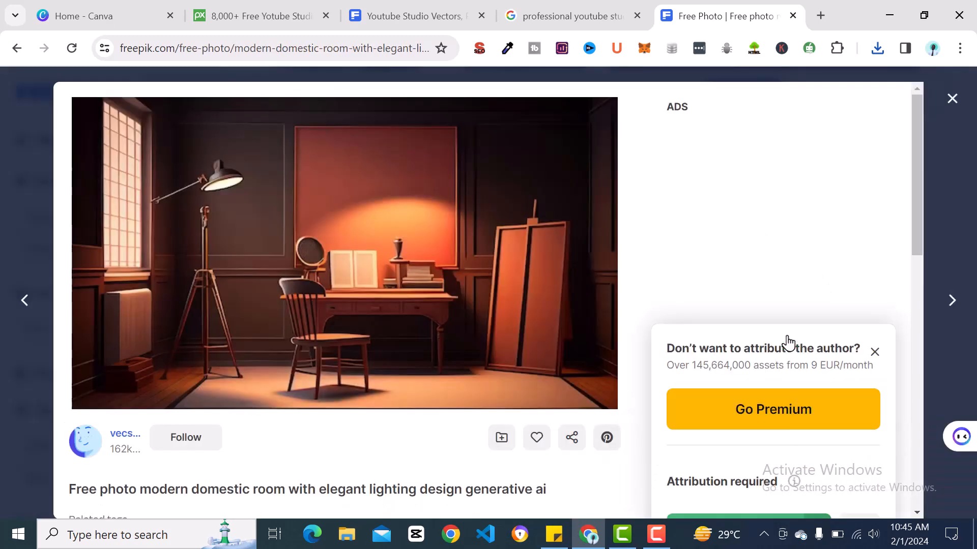
left_click(924, 182)
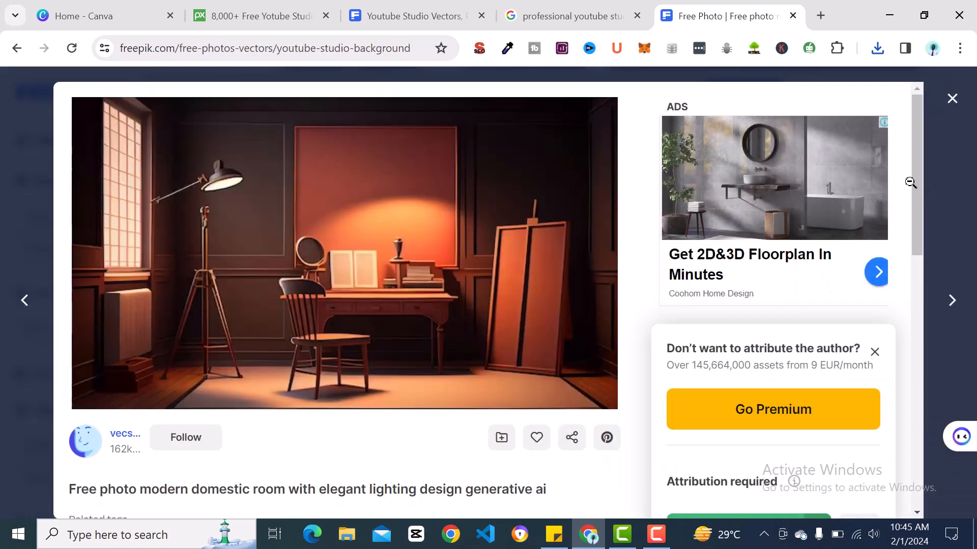
left_click(450, 323)
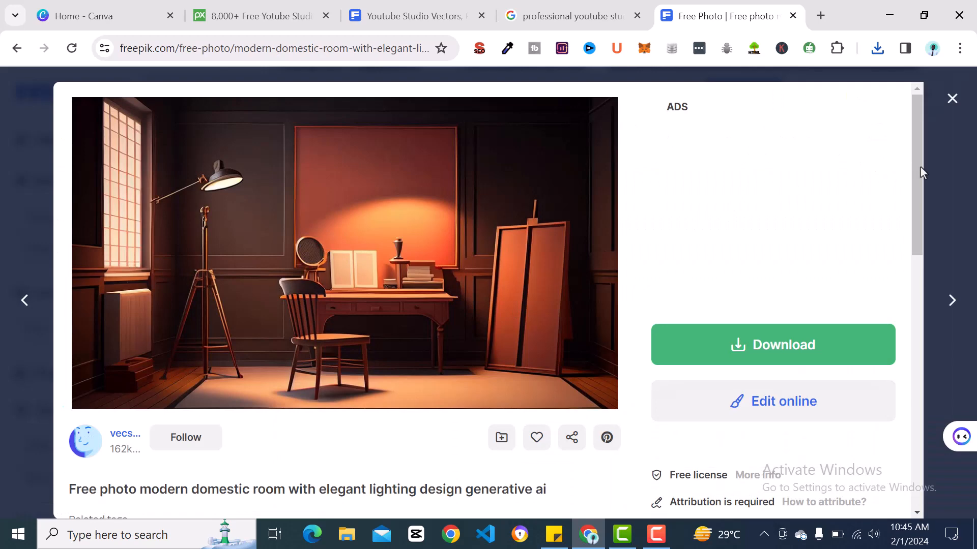
Download the modern domestic room photo for free, save it in the Pictures folder and close its preview.
left_click_drag(919, 166, 911, 243)
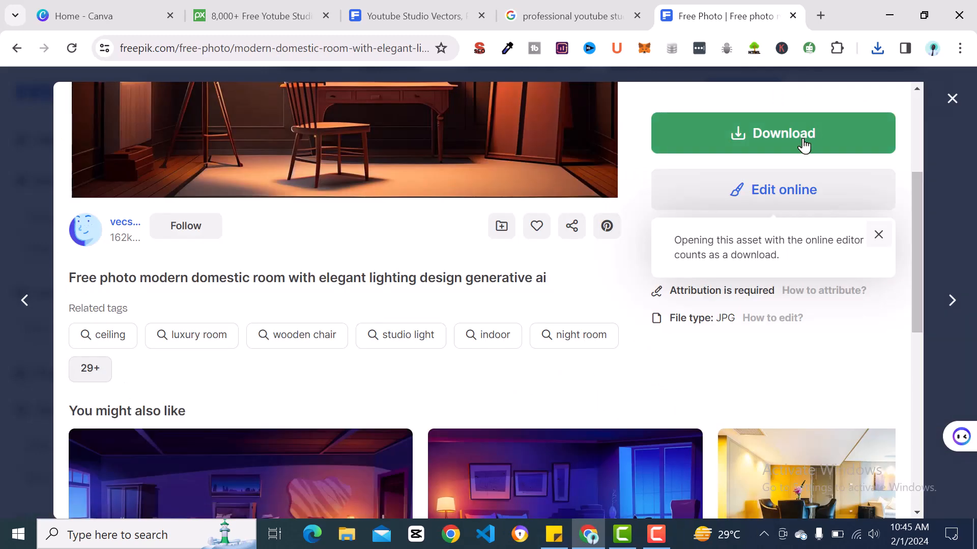
left_click_drag(916, 233, 894, 237)
left_click(763, 157)
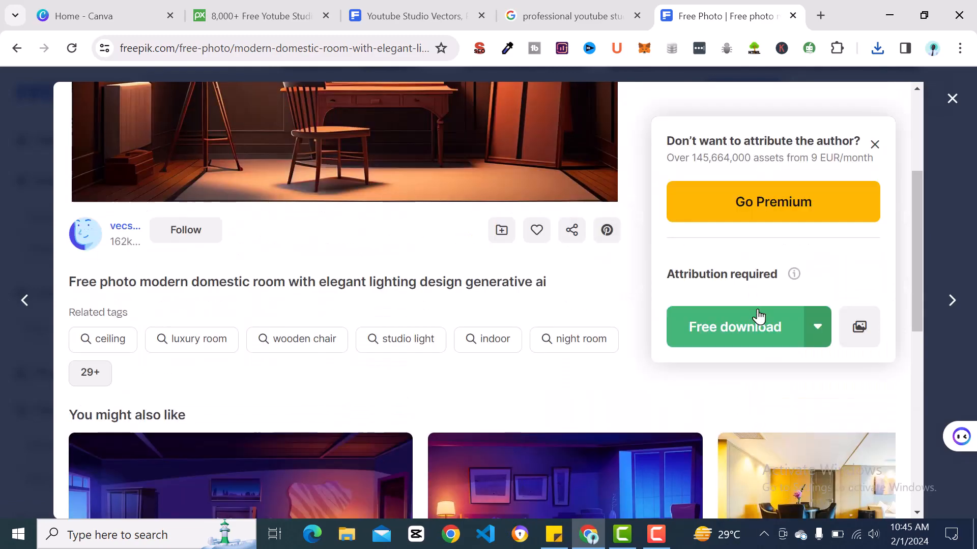
left_click(750, 342)
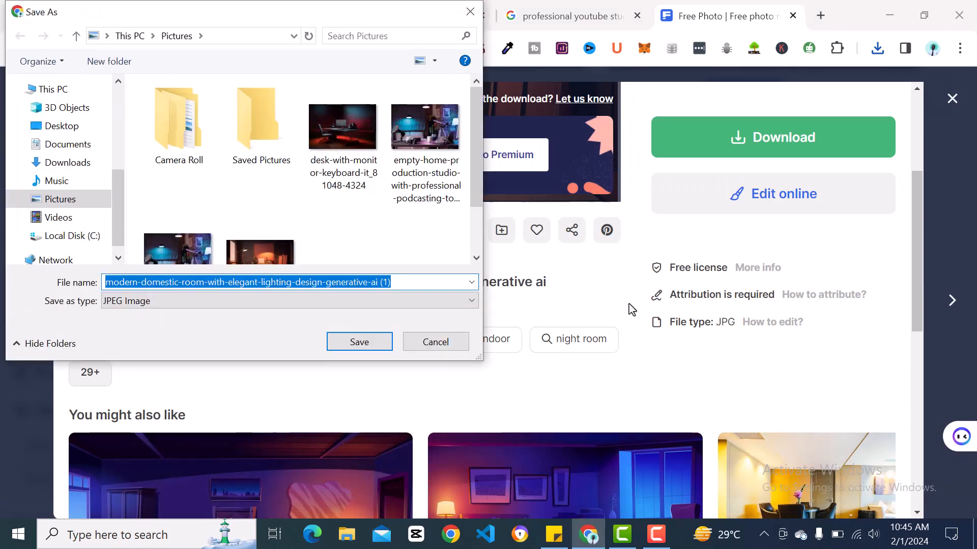
key("Return")
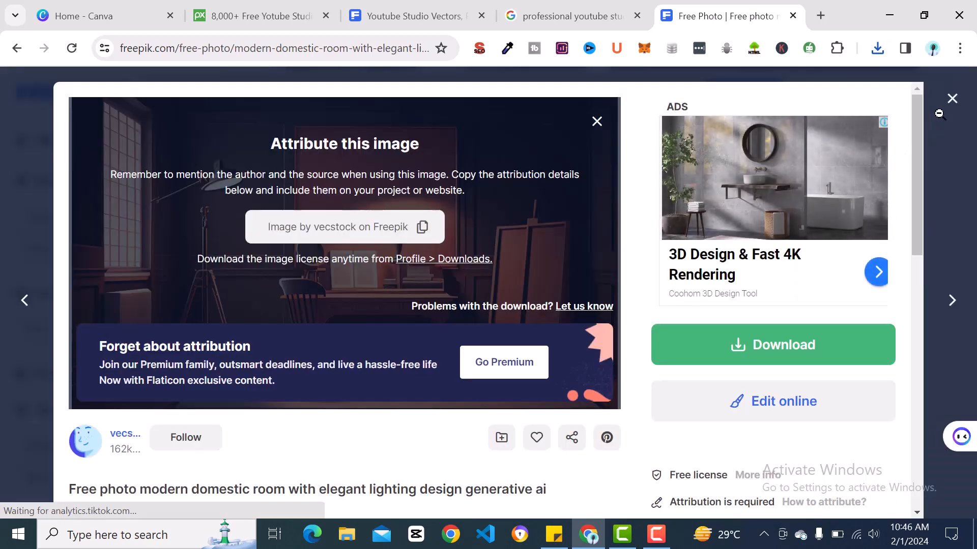
left_click(950, 107)
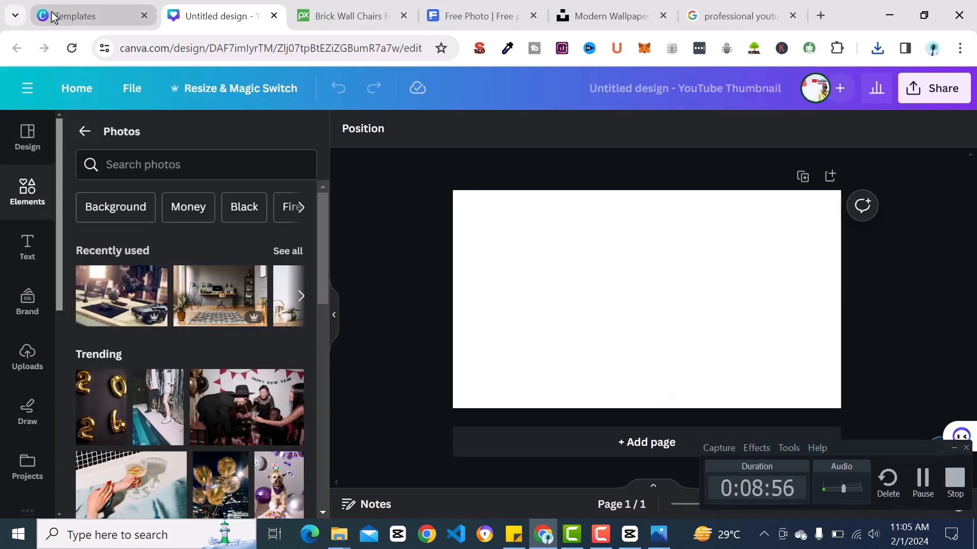
Check Canva's YouTube thumbnail templates, then search the photos in the untitled thumbnail design for "professional youtube studio background".
left_click(52, 17)
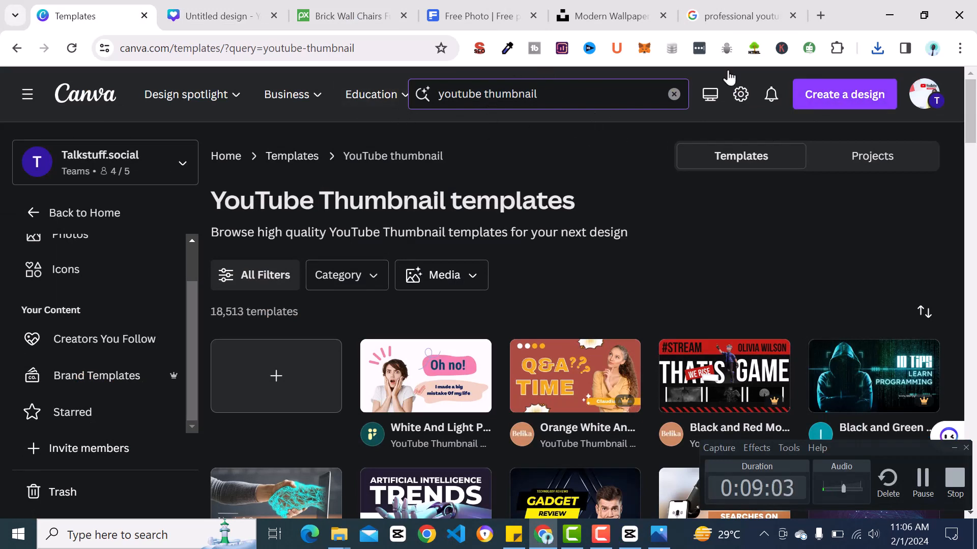
left_click(231, 8)
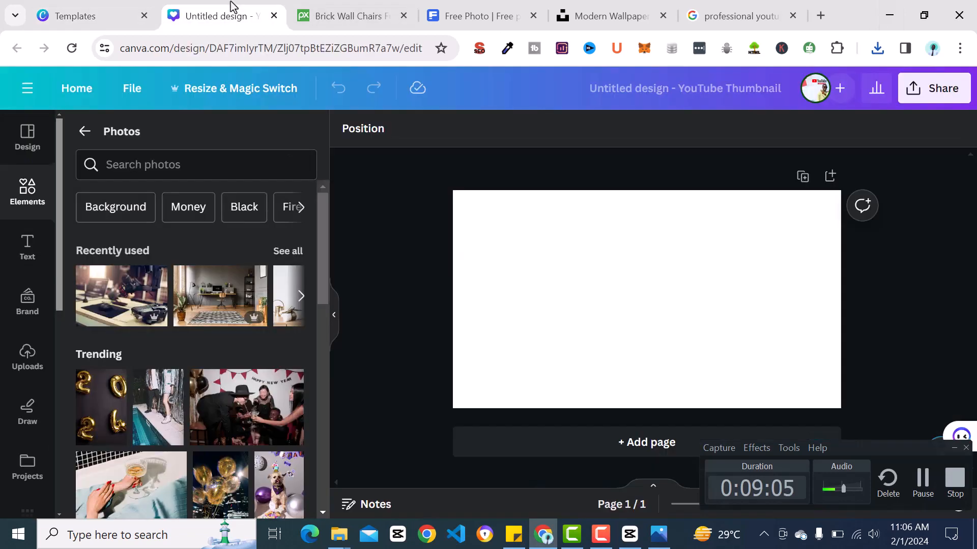
left_click(175, 171)
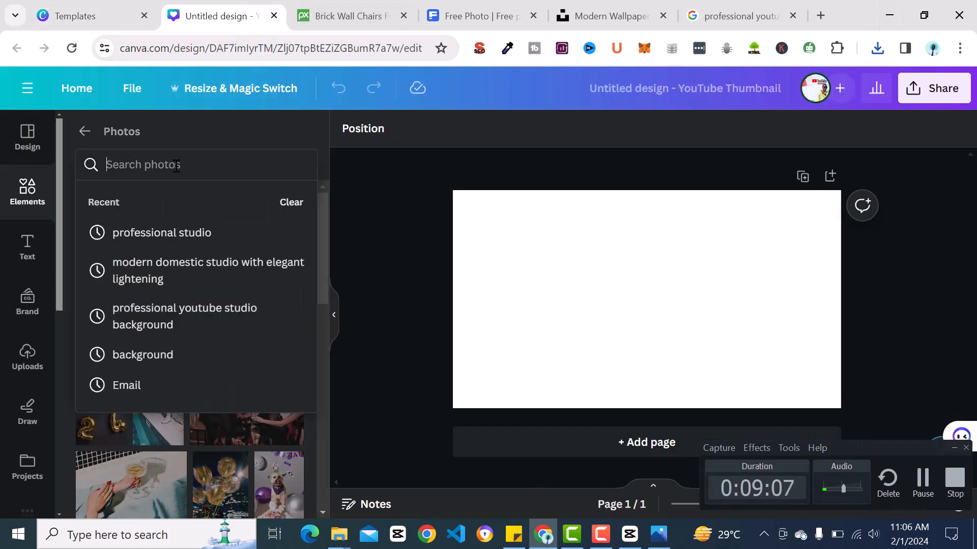
left_click(211, 324)
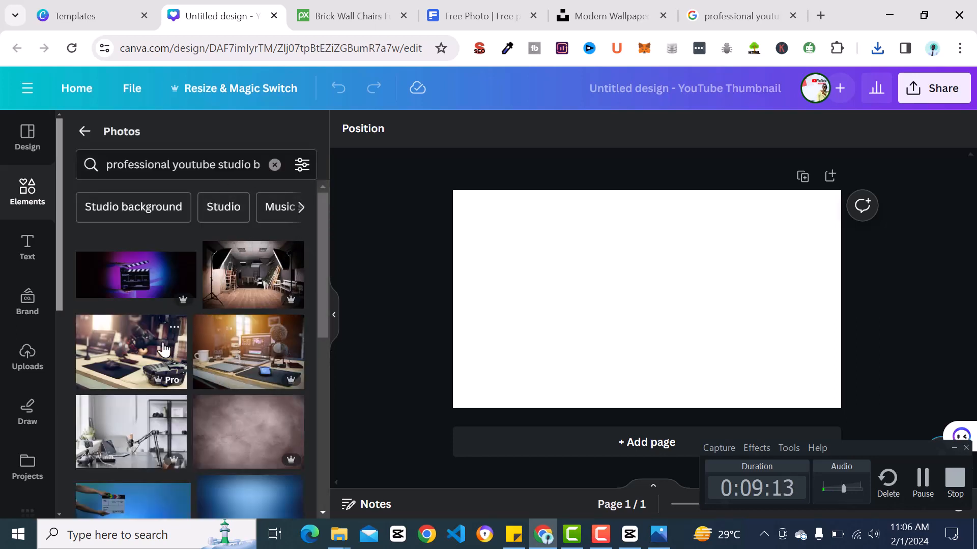
Search the design elements for "home decor" and browse through the photo results.
left_click(84, 131)
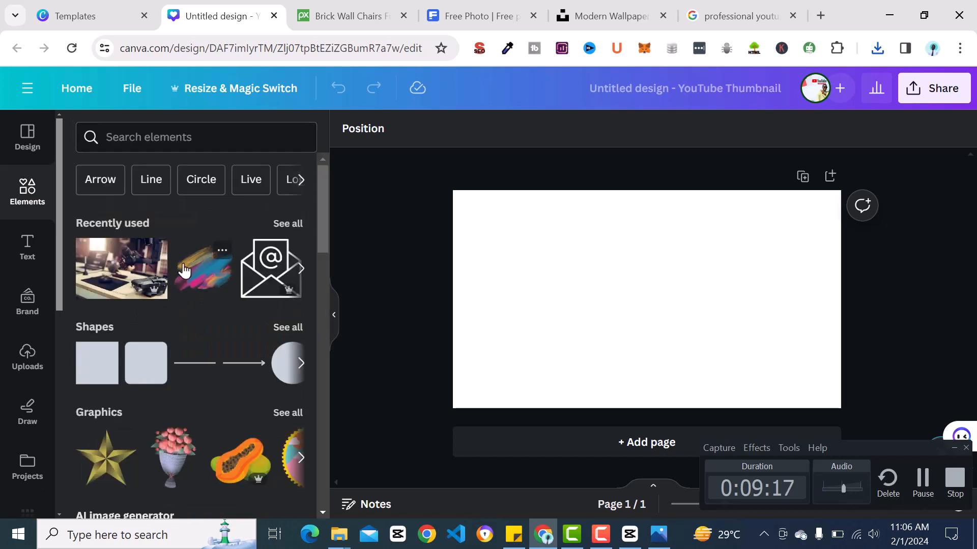
left_click(136, 142)
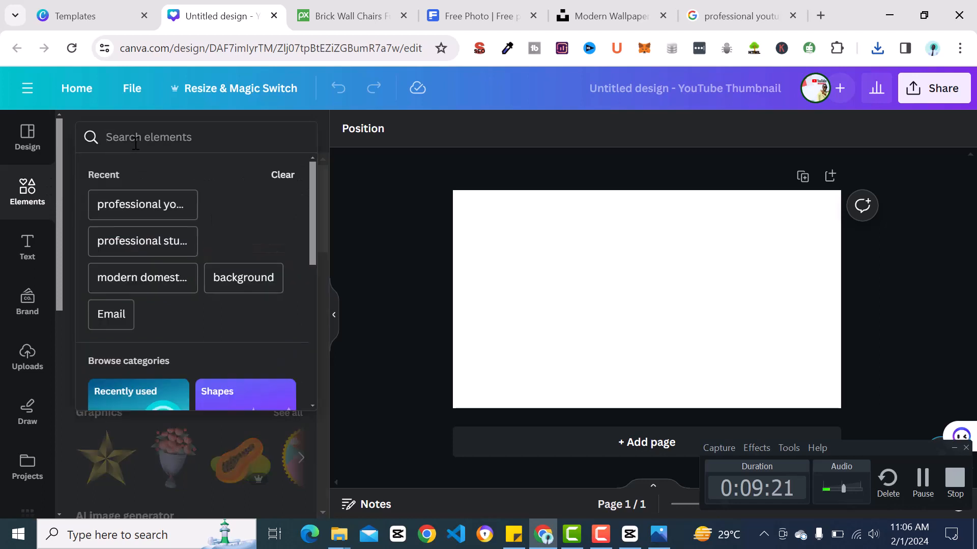
type("home de")
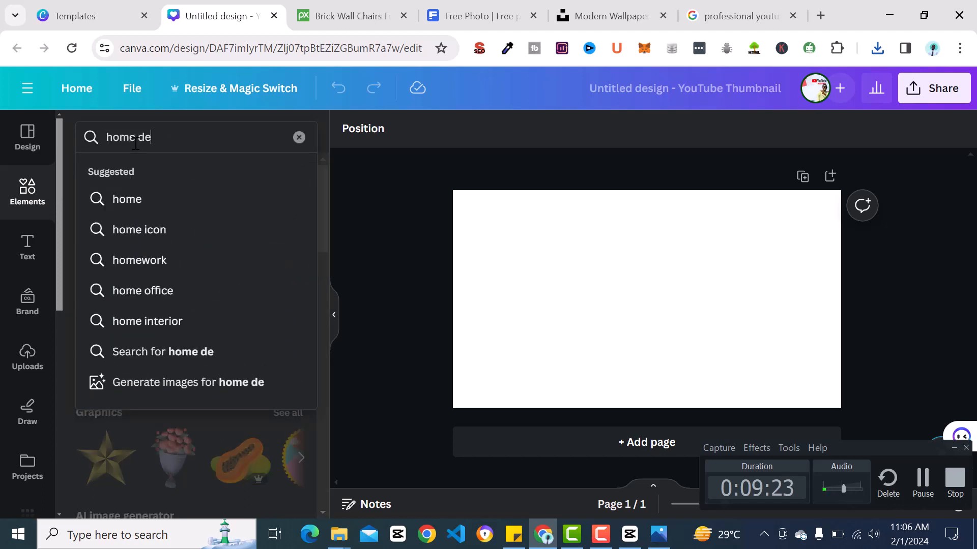
left_click(158, 199)
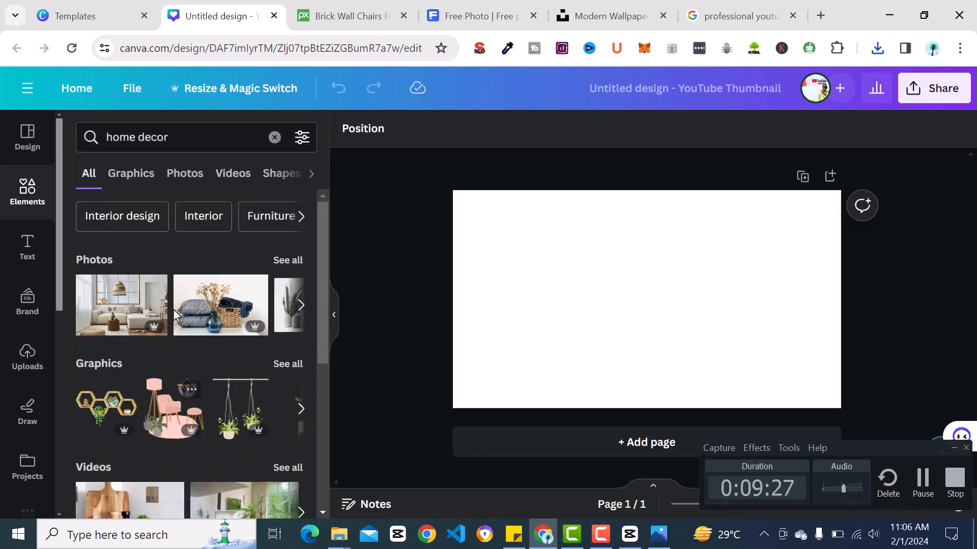
left_click(299, 311)
left_click(299, 311)
left_click(299, 311)
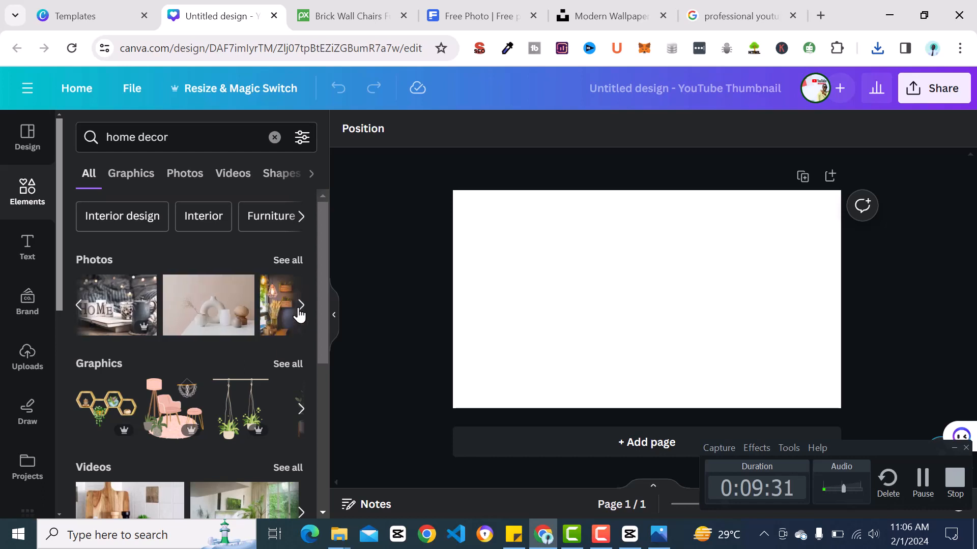
left_click(299, 311)
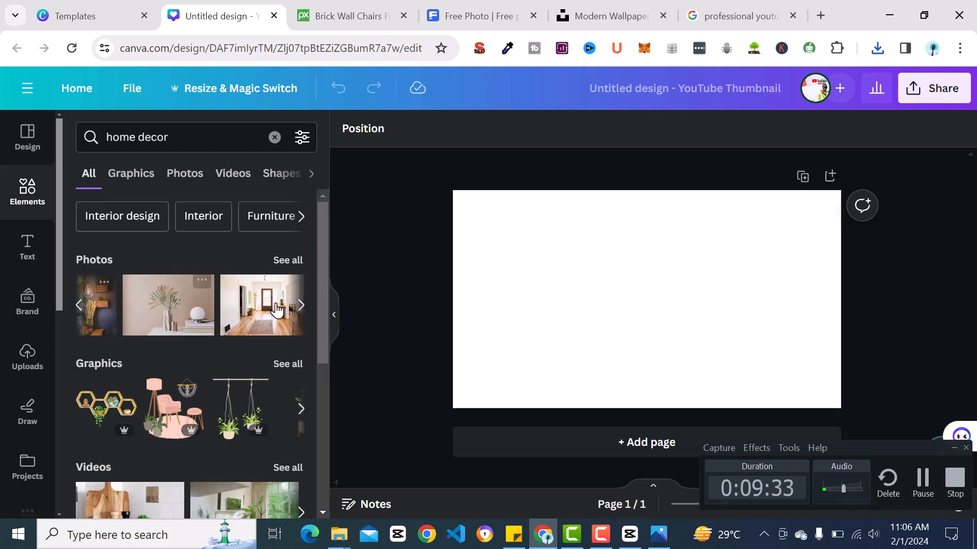
left_click(300, 308)
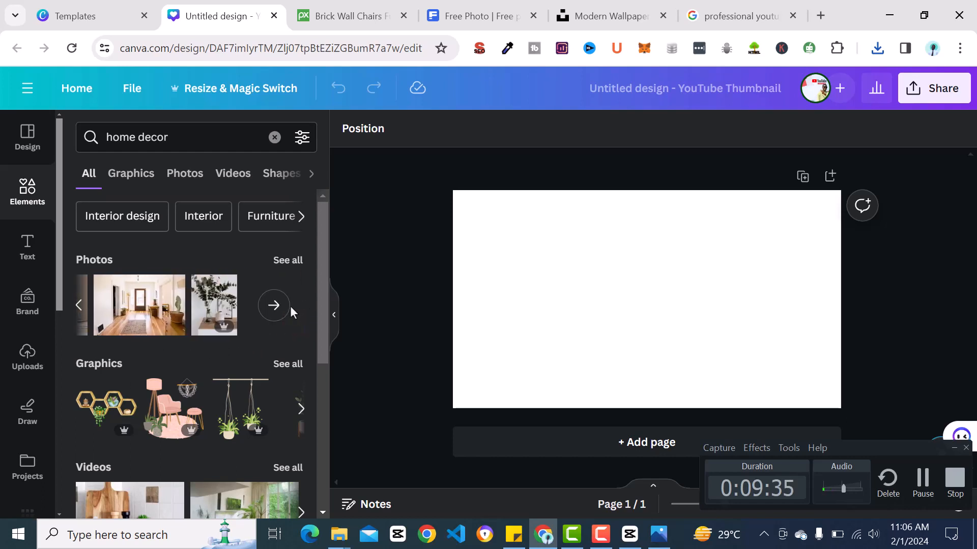
Clear the search and set the recently used photo of the grey room with a wooden desk as the page background.
left_click(33, 153)
left_click(30, 191)
left_click(274, 147)
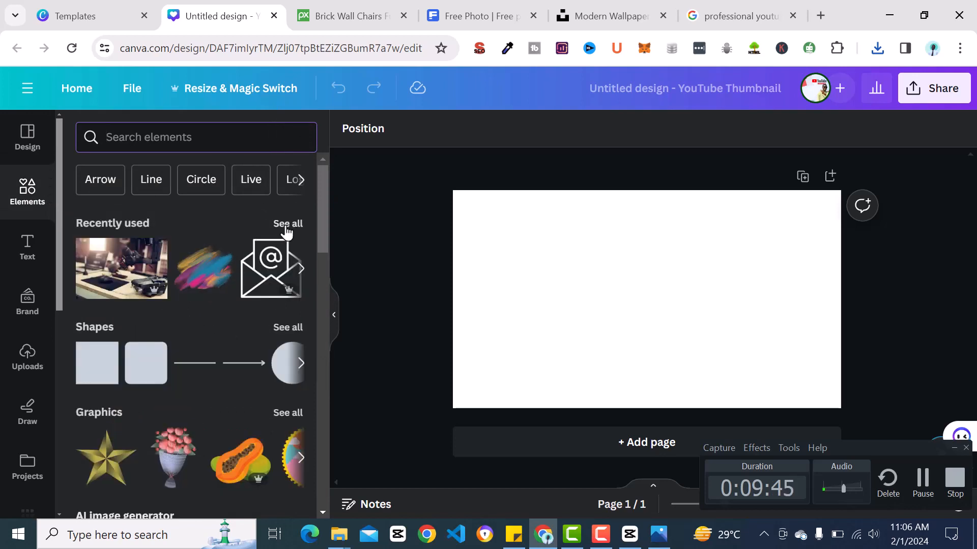
left_click(286, 224)
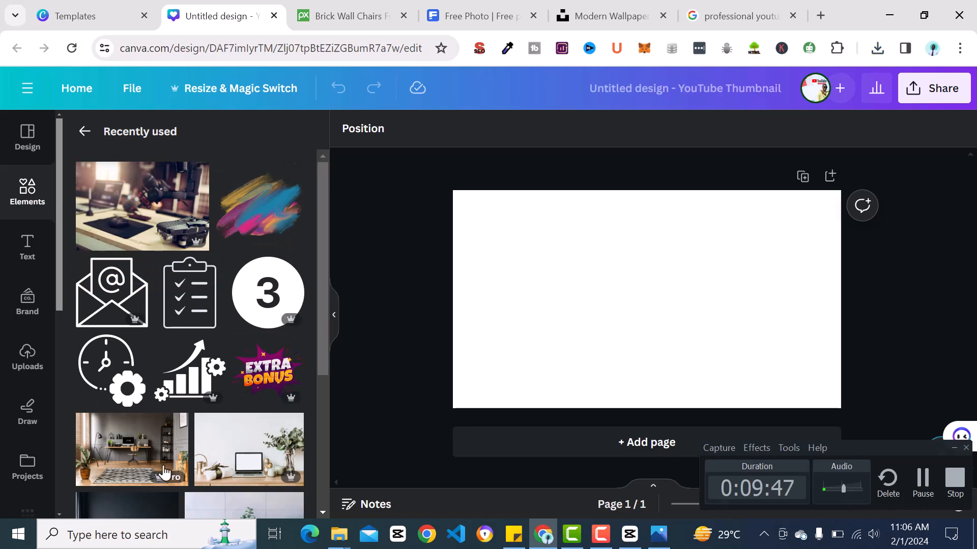
left_click_drag(150, 472, 497, 203)
left_click(933, 337)
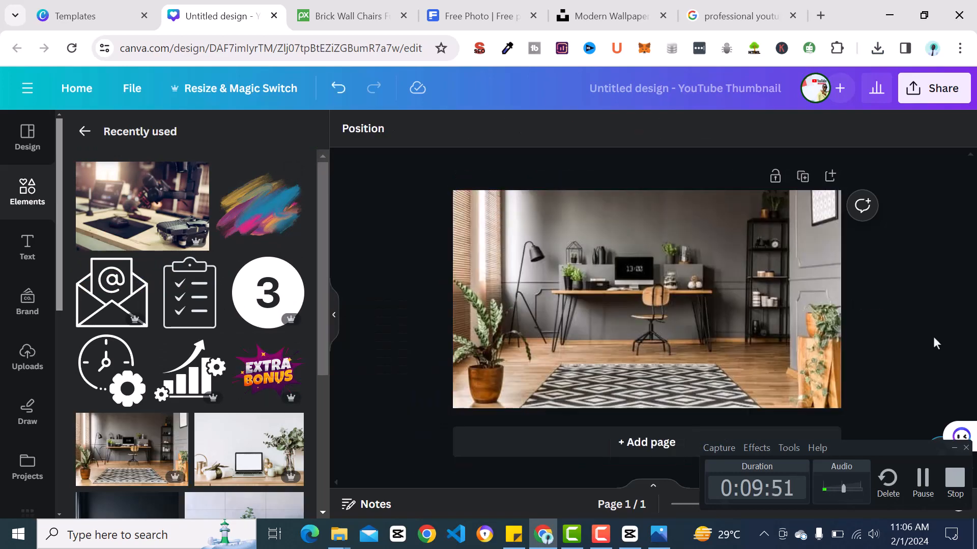
scroll(643, 321, "up", 5)
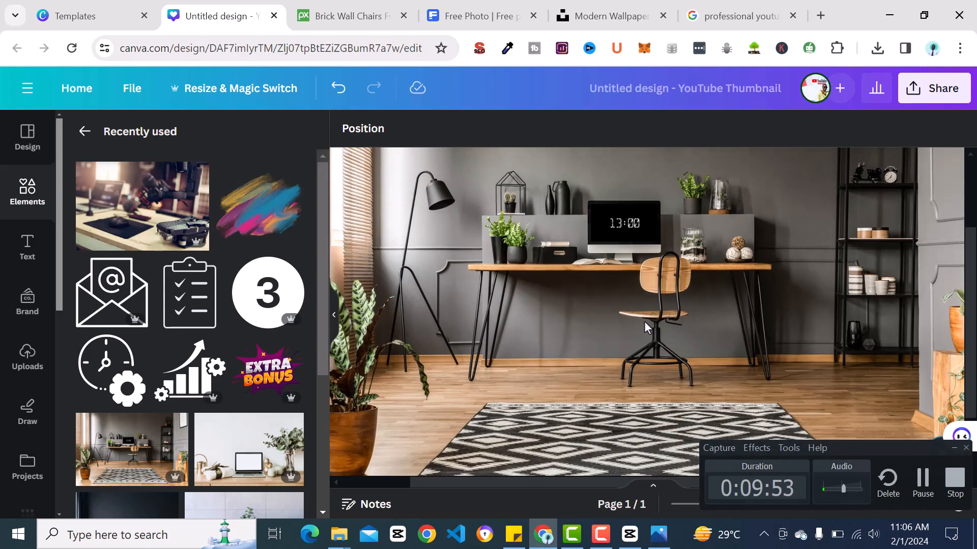
scroll(644, 321, "down", 4)
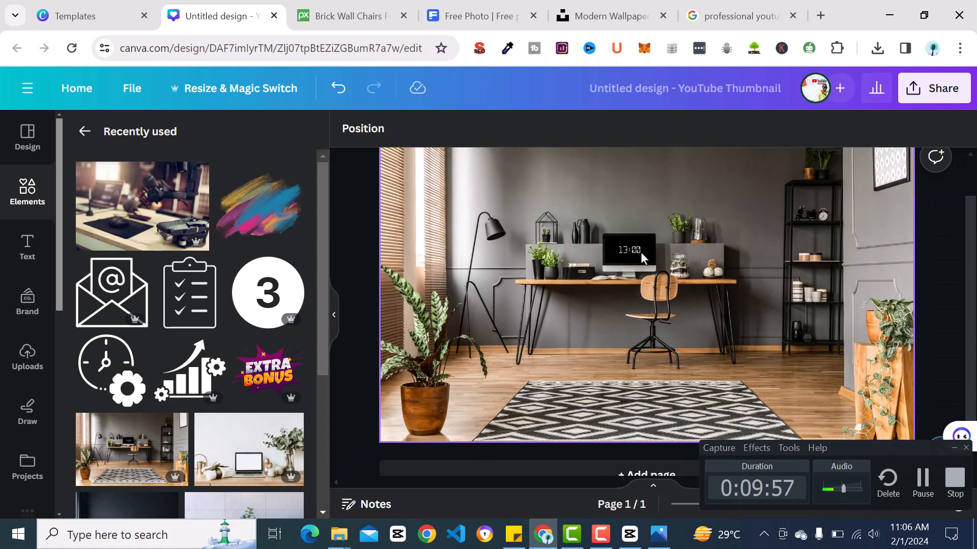
scroll(640, 252, "up", 3)
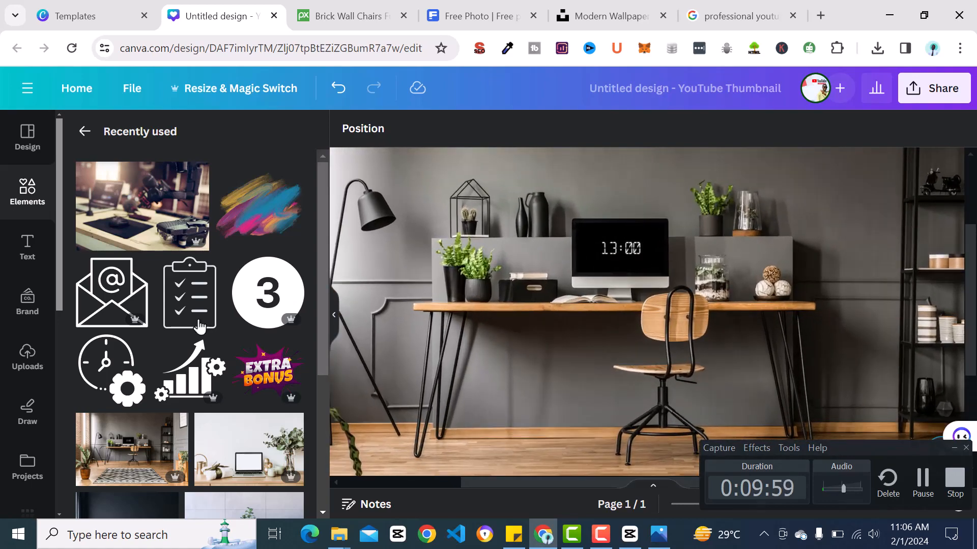
Search the elements for "youtube" and add the plain red rounded play-button graphic to the design.
left_click(29, 198)
left_click(119, 141)
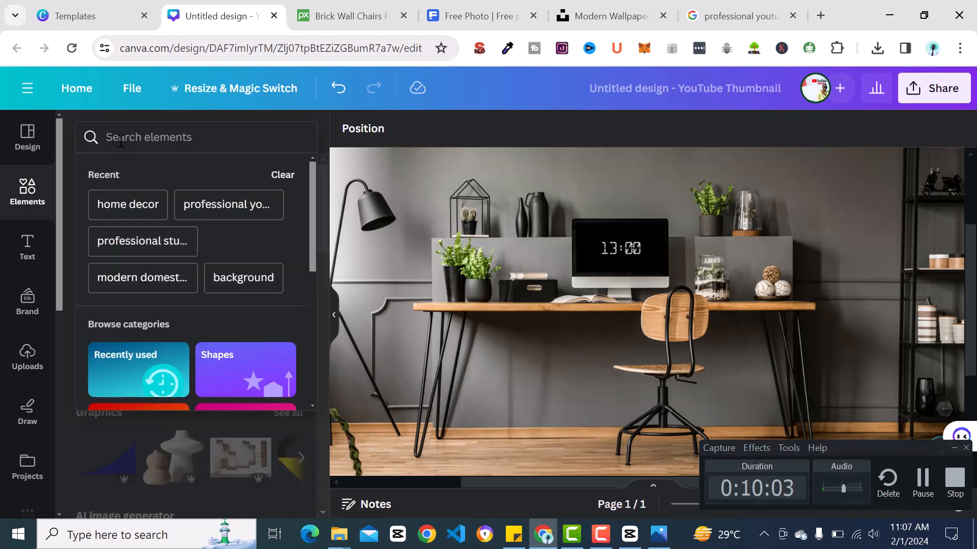
type("youtube")
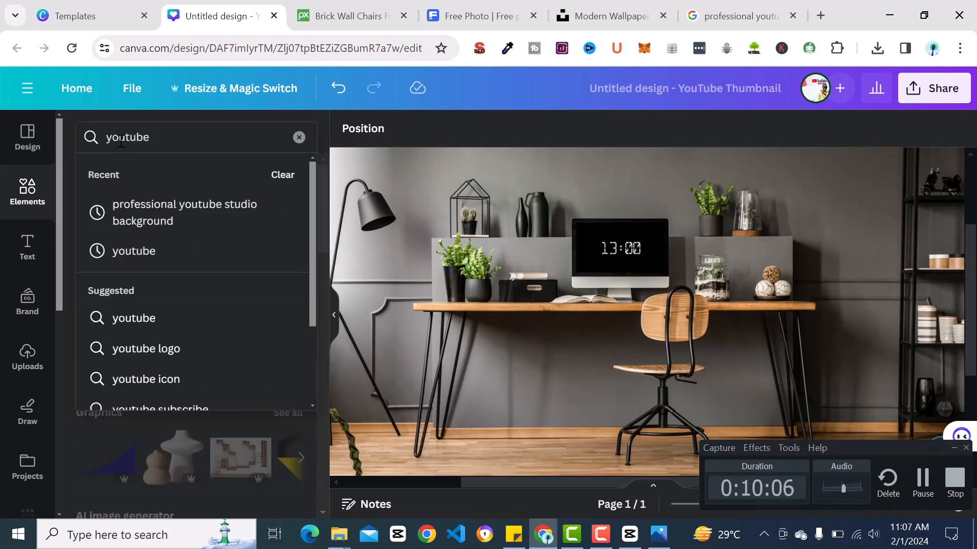
key("Return")
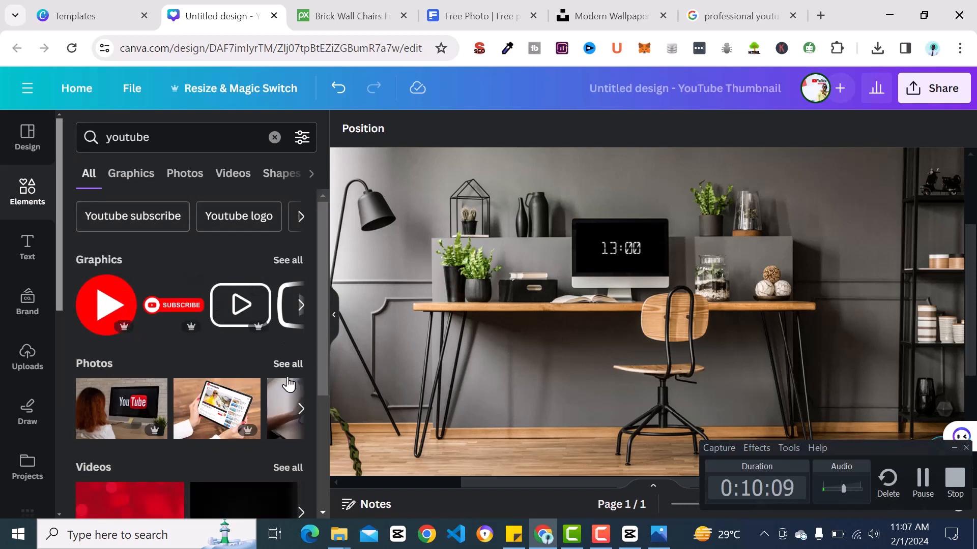
left_click(296, 411)
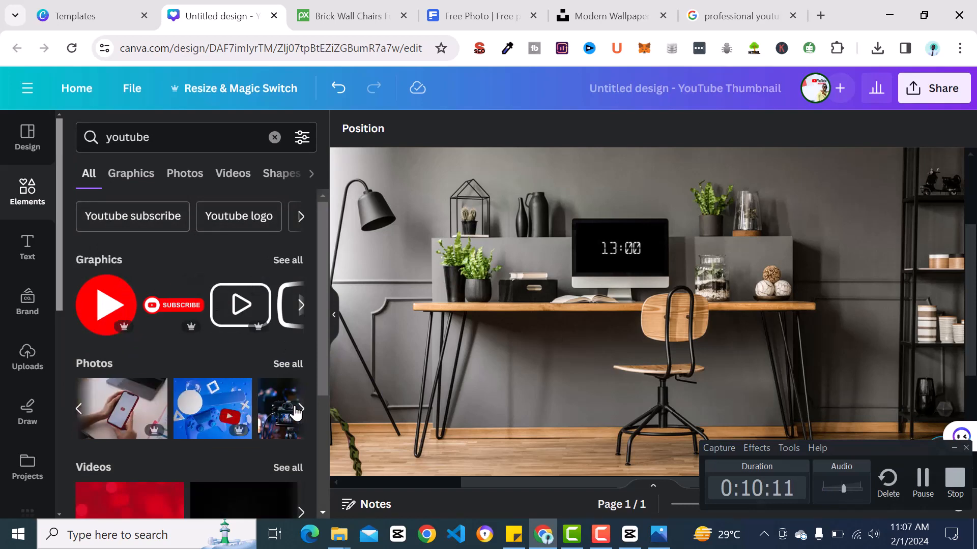
left_click(297, 411)
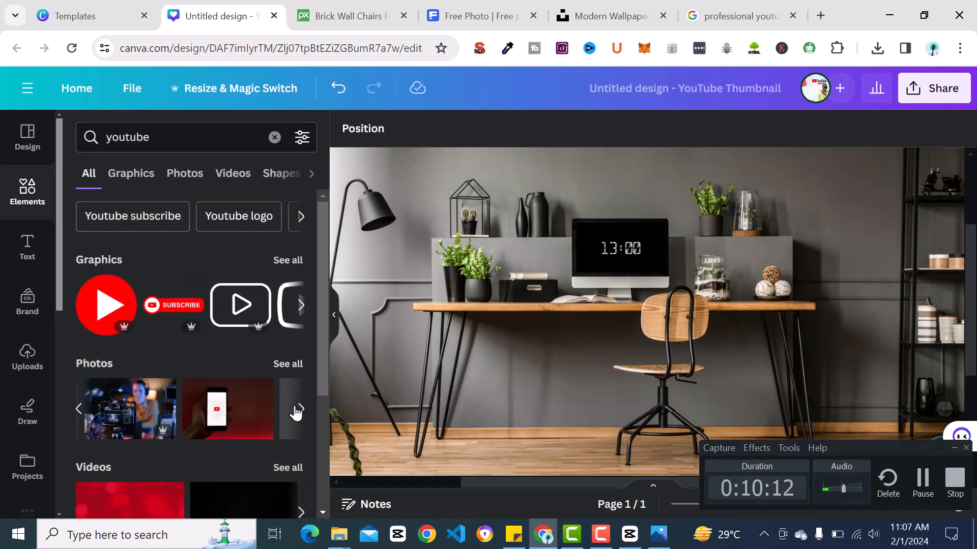
left_click(301, 311)
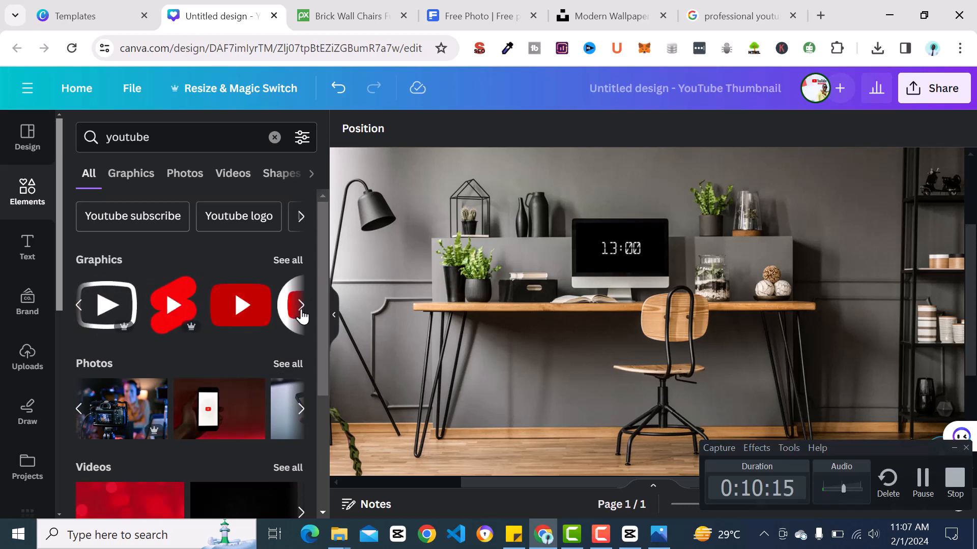
left_click(243, 302)
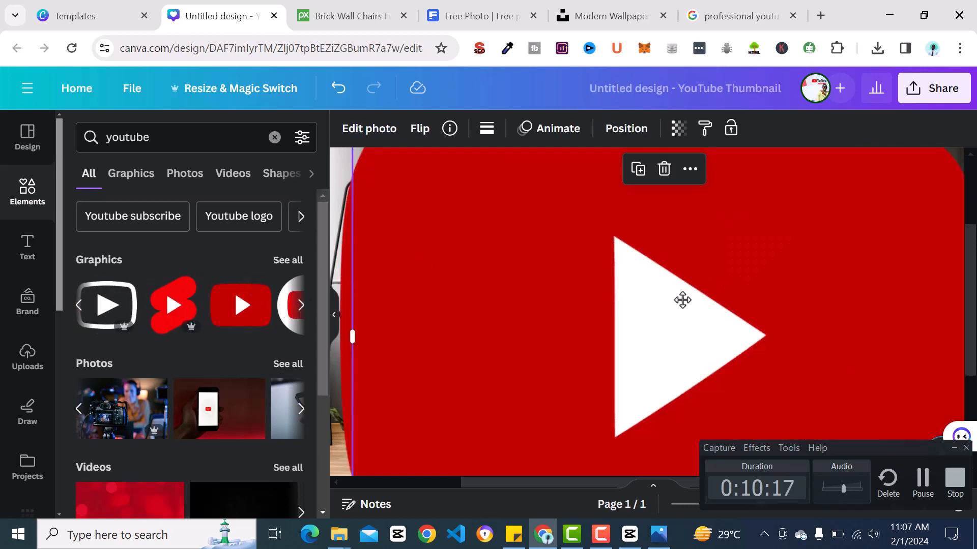
Shrink the YouTube logo and place it in the middle of the computer monitor on the desk.
left_click_drag(682, 299, 585, 415)
key("ctrl+z")
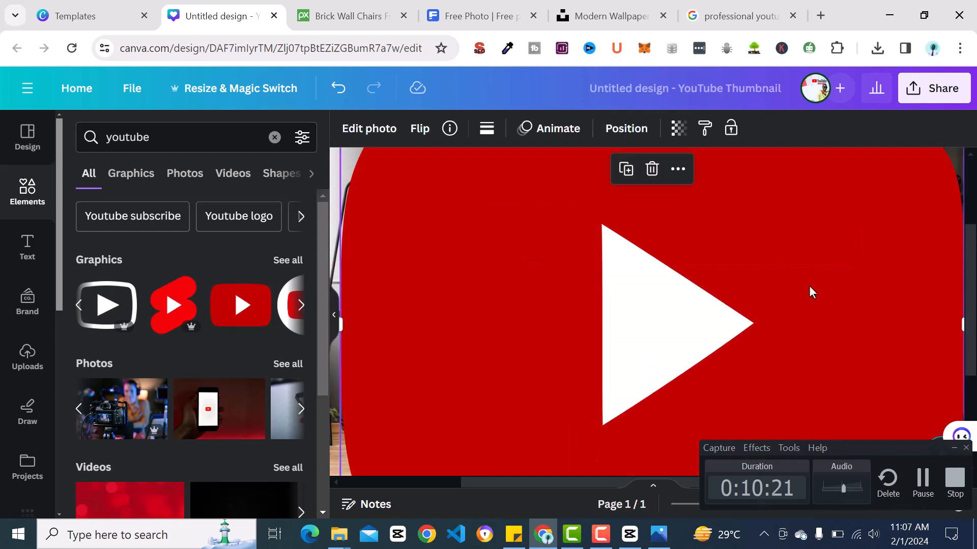
left_click_drag(811, 293, 763, 373)
left_click_drag(918, 196, 620, 401)
left_click_drag(532, 441, 621, 258)
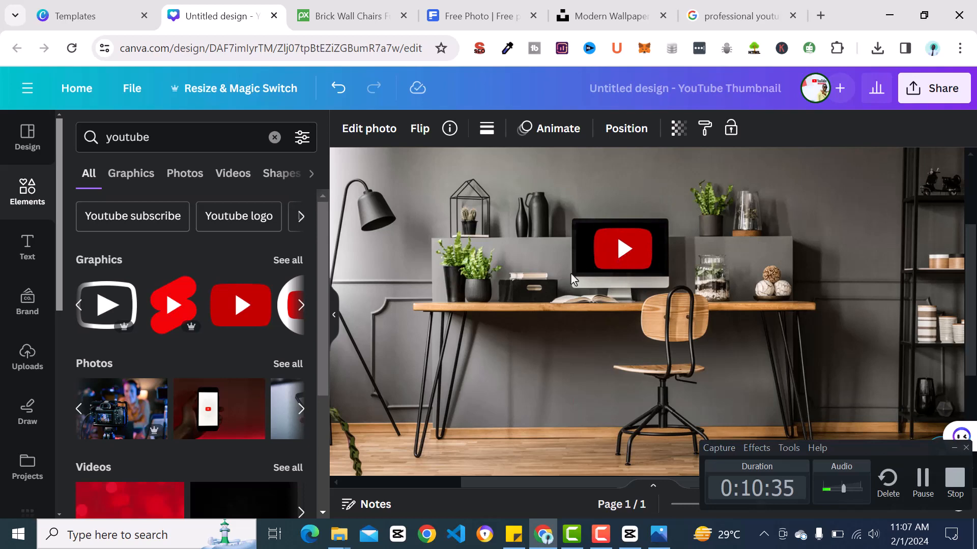
scroll(569, 283, "down", 5)
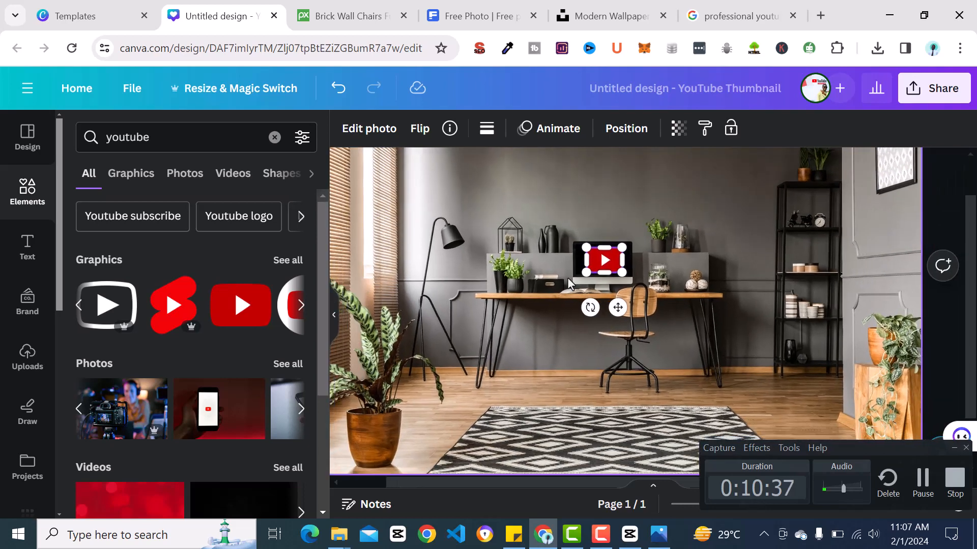
left_click(779, 210)
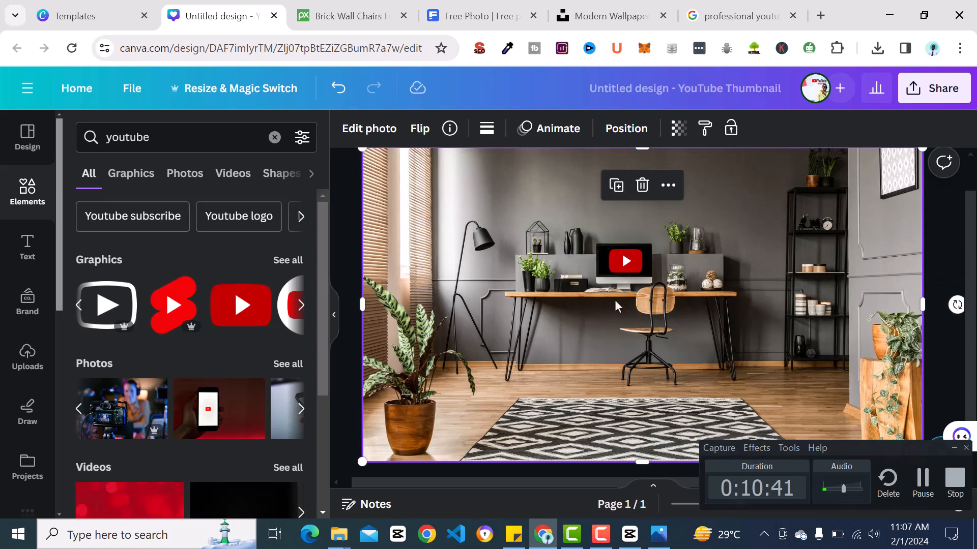
left_click(619, 262)
left_click_drag(620, 262, 619, 261)
Download the design as a 1,280 × 720 px PNG and save it in the Pictures folder as "yt background".
left_click(929, 101)
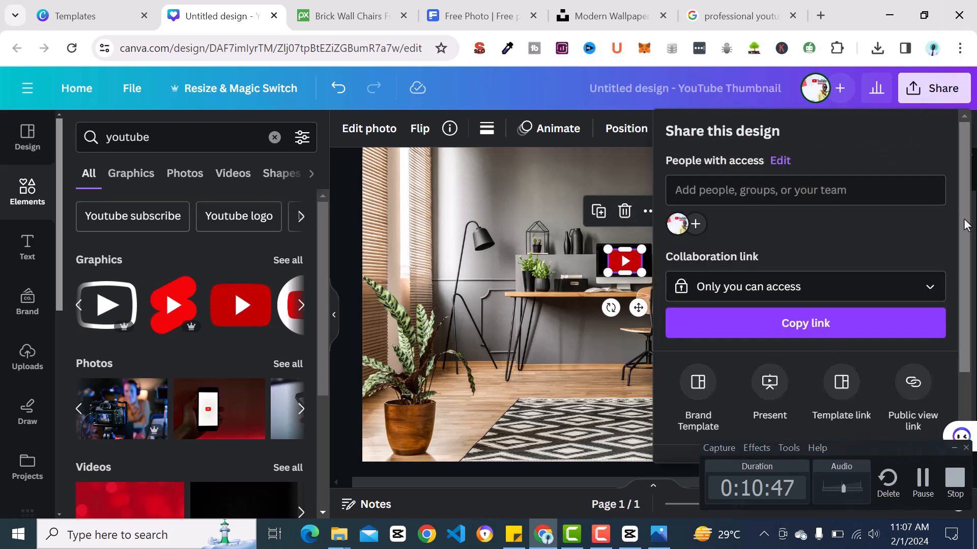
scroll(941, 229, "down", 3)
left_click(801, 363)
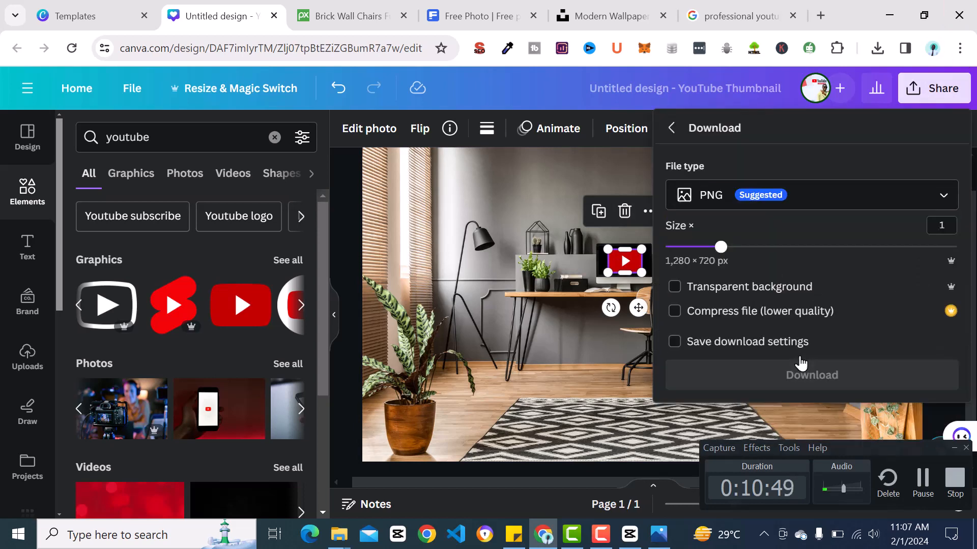
left_click(721, 315)
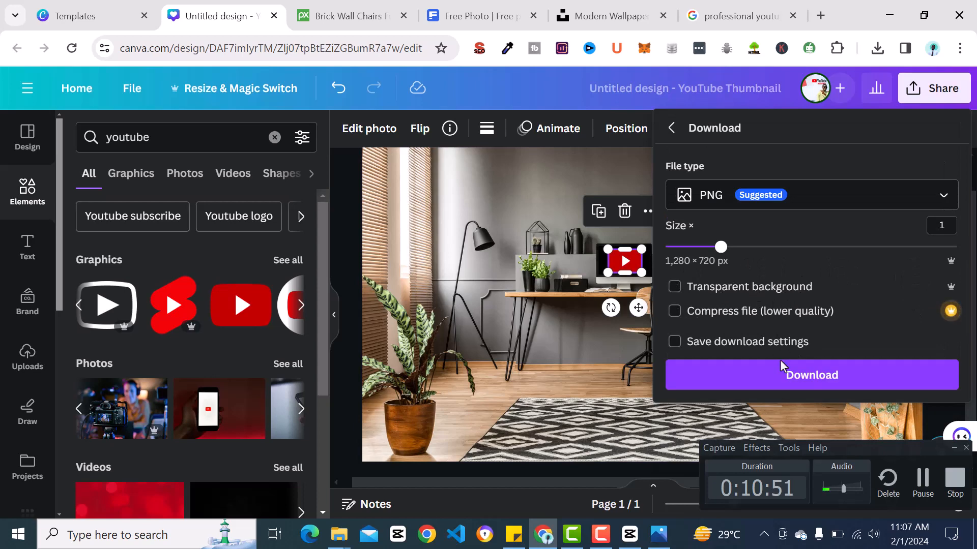
left_click(780, 374)
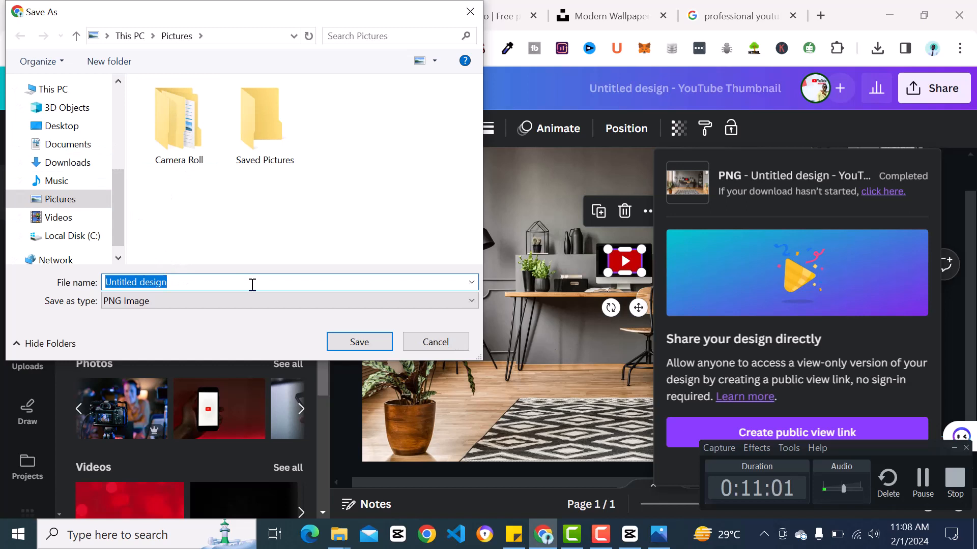
type("yt ba")
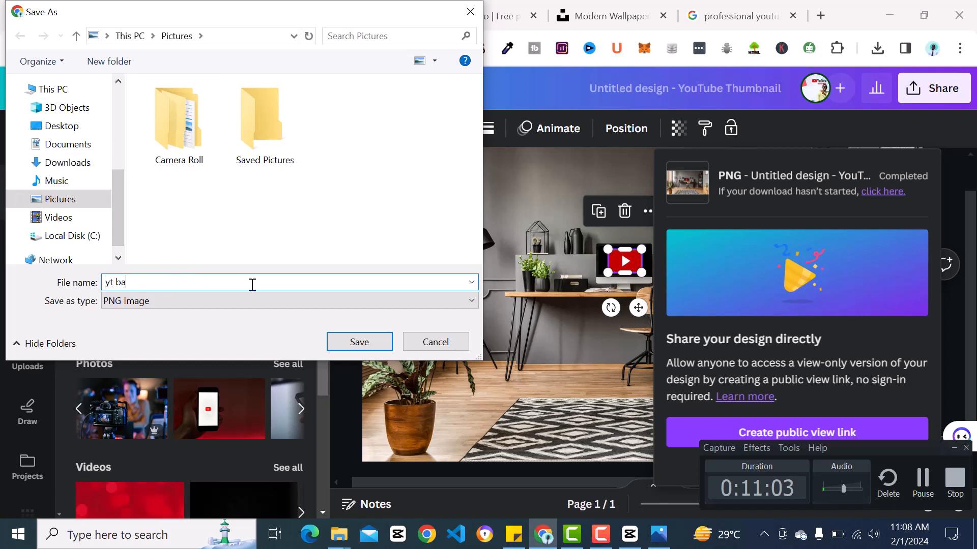
type("ckground")
key("Return")
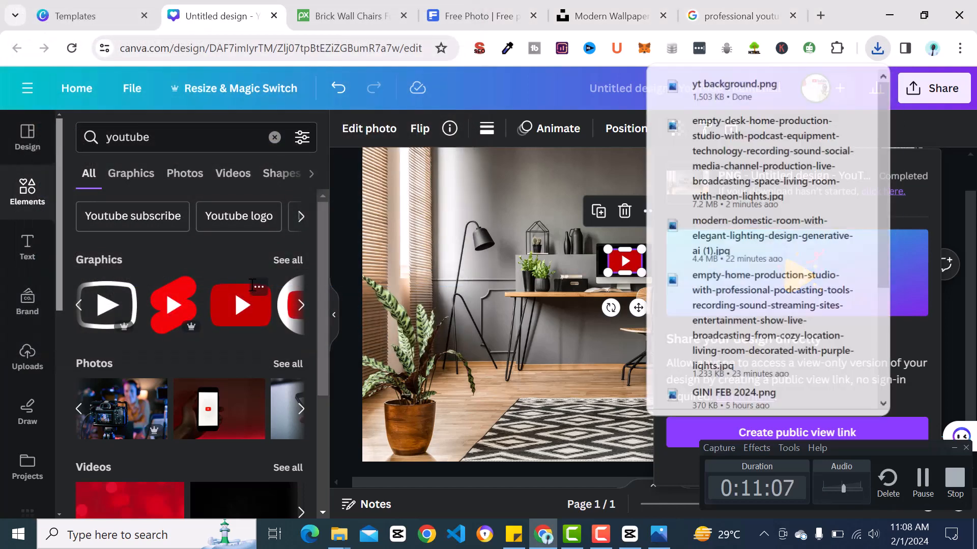
left_click(515, 168)
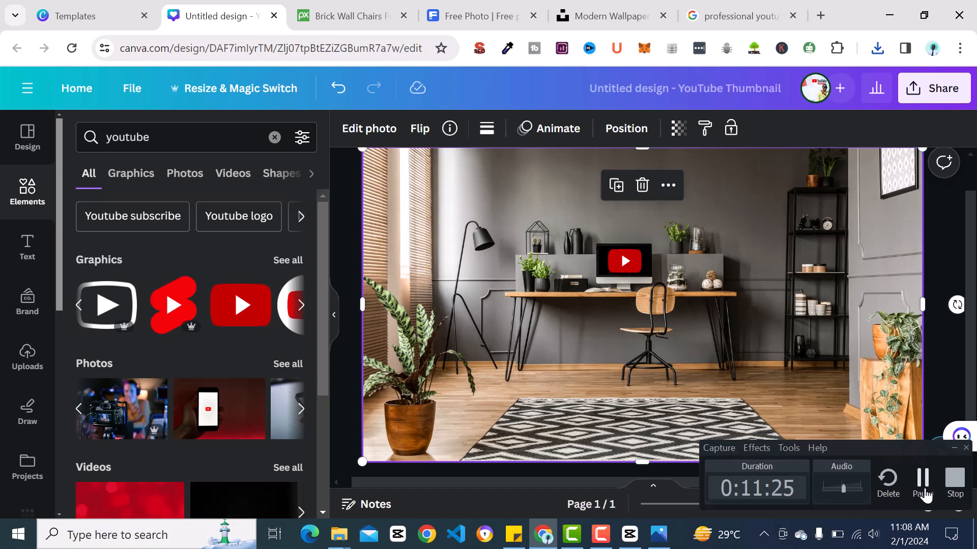
left_click(955, 480)
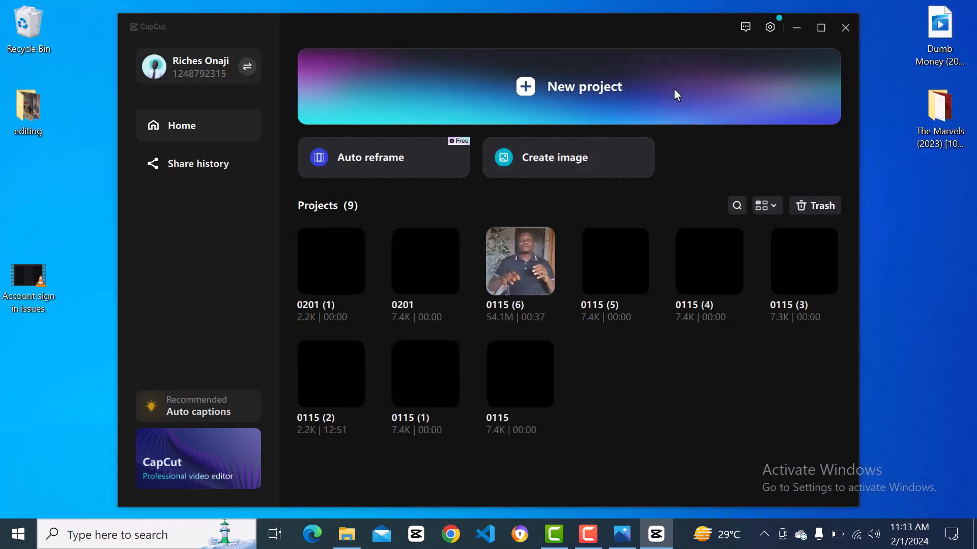
Create a new project and import the video "using" from the yt videos folder on the Desktop.
left_click(575, 87)
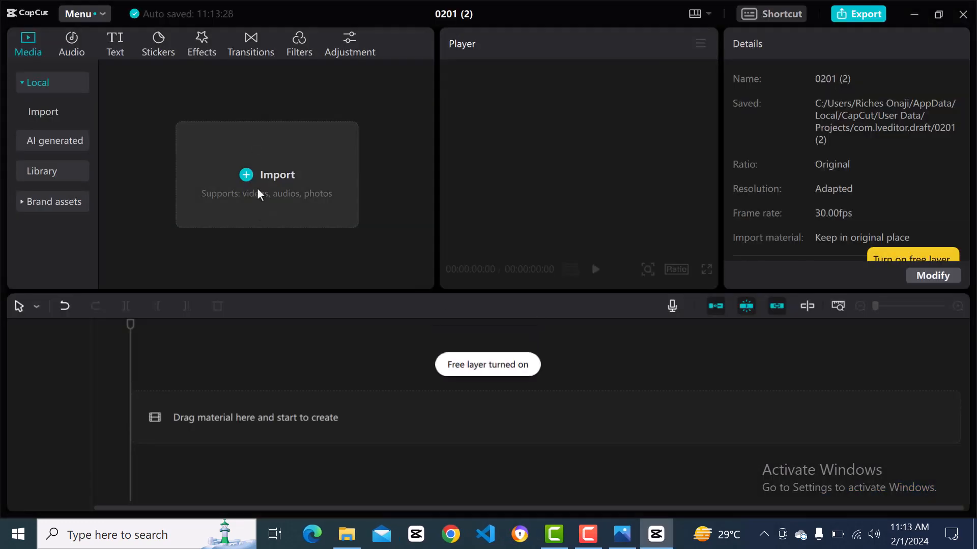
left_click(257, 189)
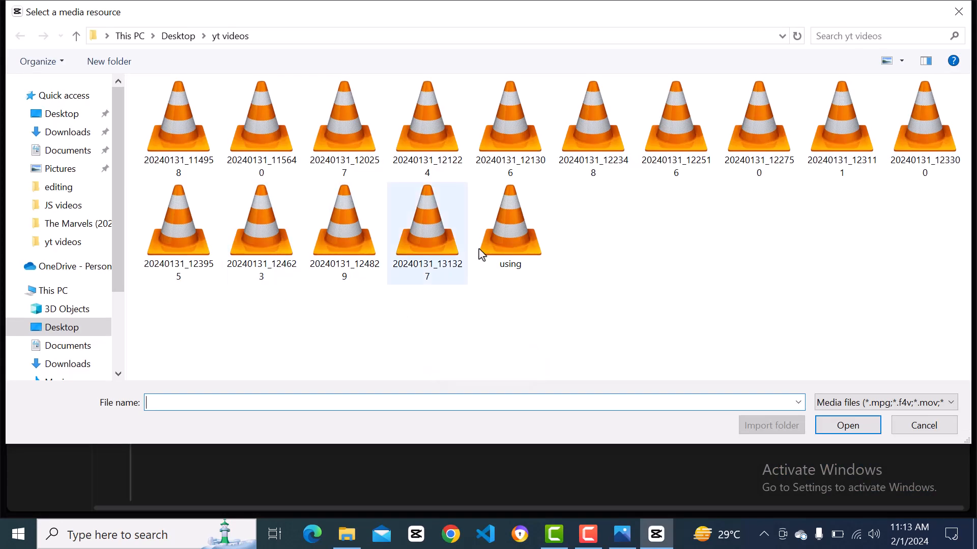
left_click(522, 252)
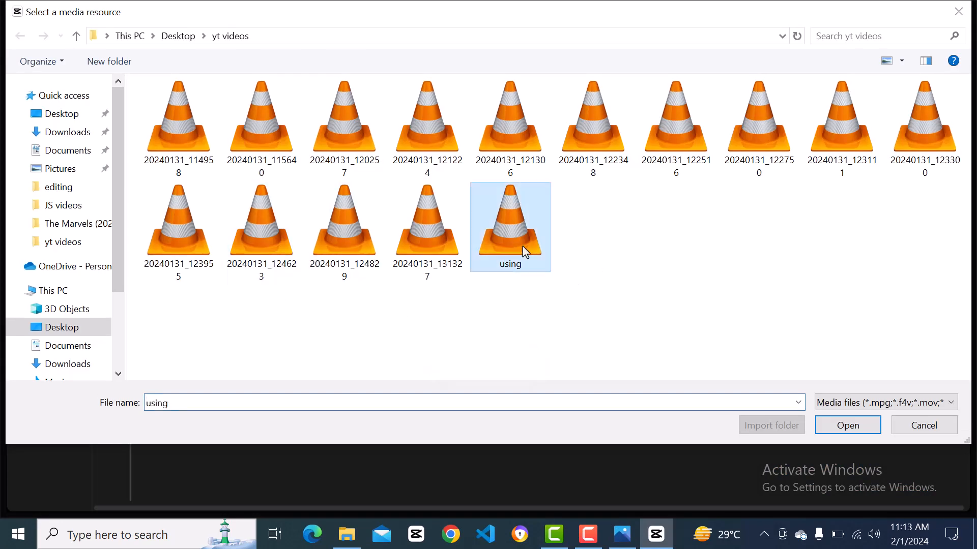
left_click(835, 432)
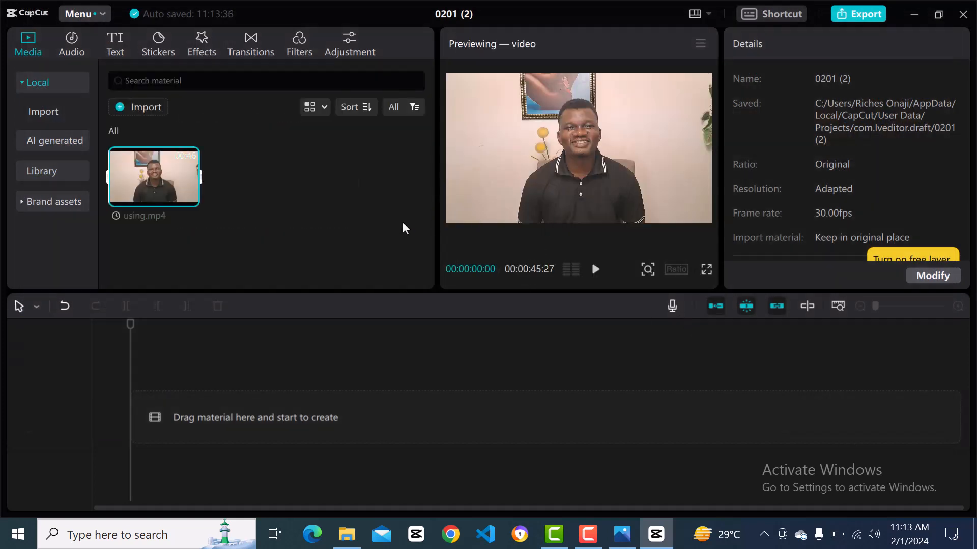
Preview the opening seconds of using.mp4 and place the clip at the start of the timeline.
key("space")
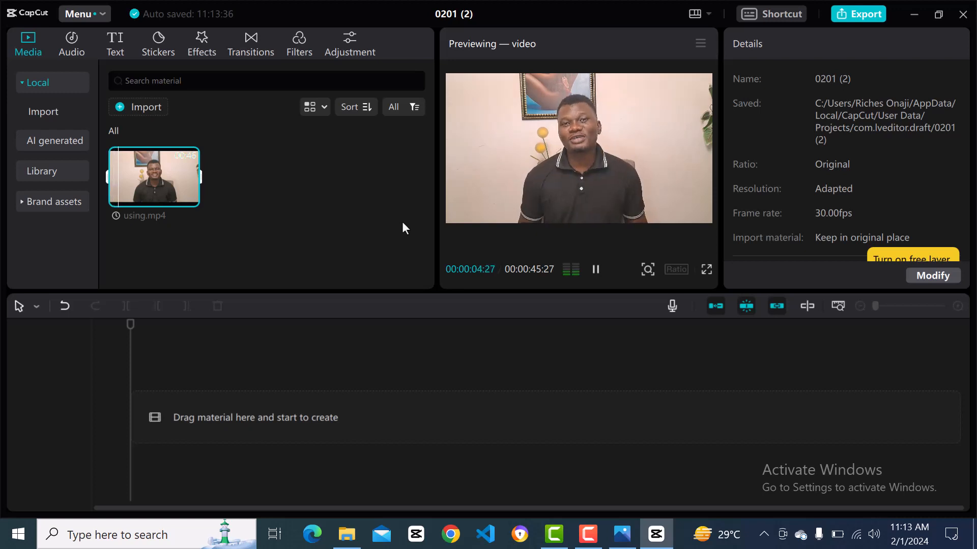
key("space")
mouse_move(168, 179)
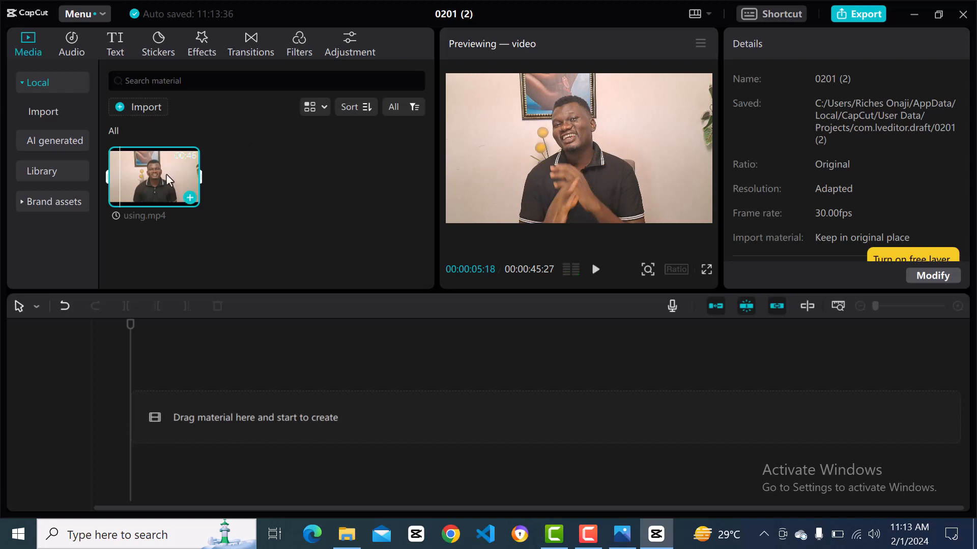
left_click_drag(163, 181, 130, 414)
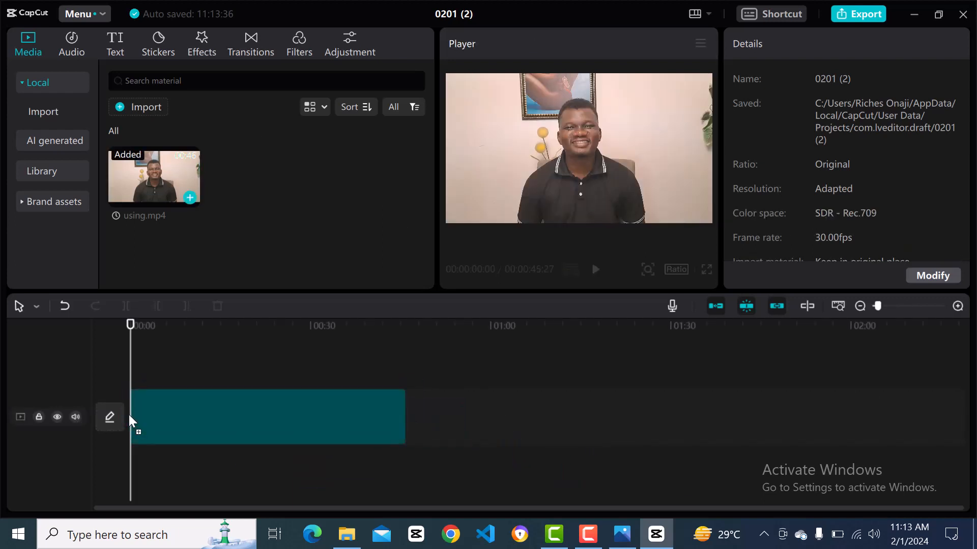
left_click(130, 414)
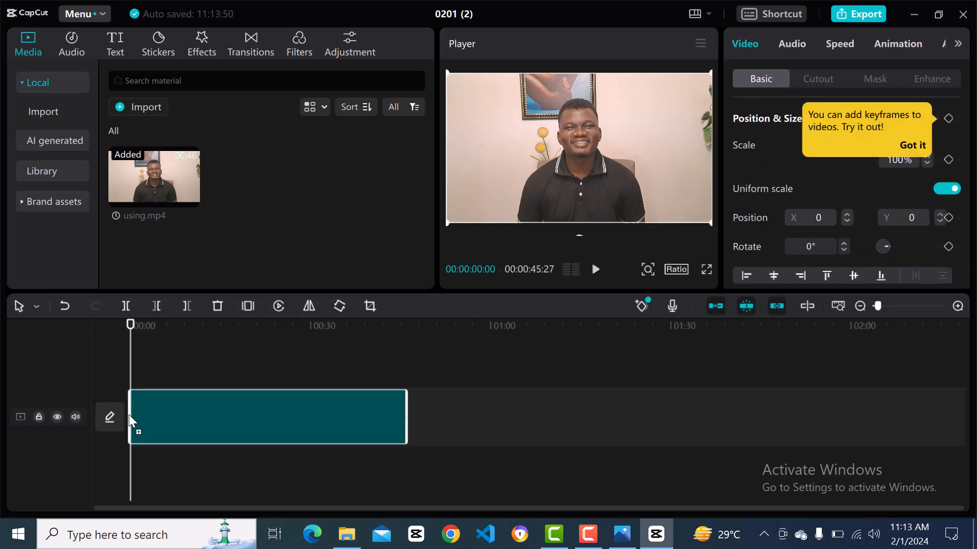
Replay the opening seconds of using.mp4 to find the cut point and split the clip at 00:00:04:14.
key("space")
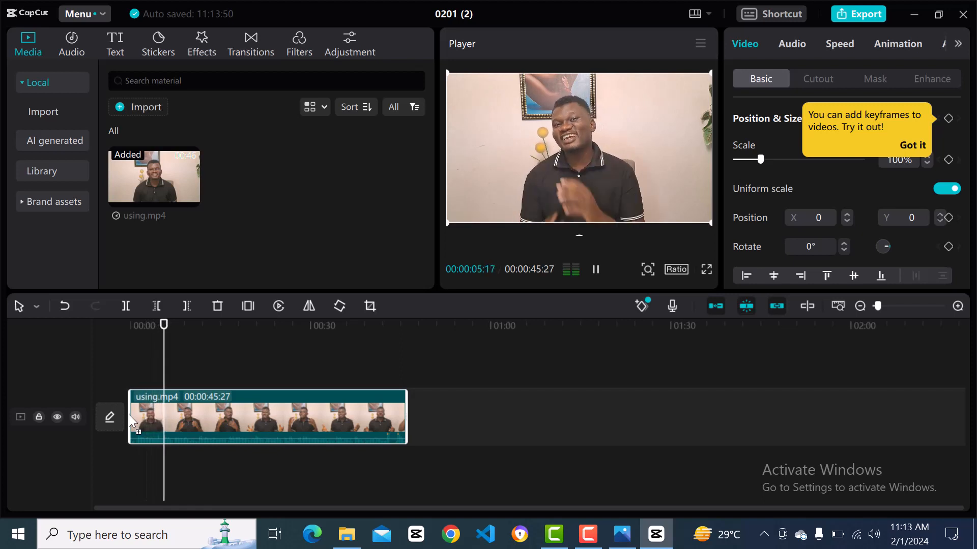
key("space")
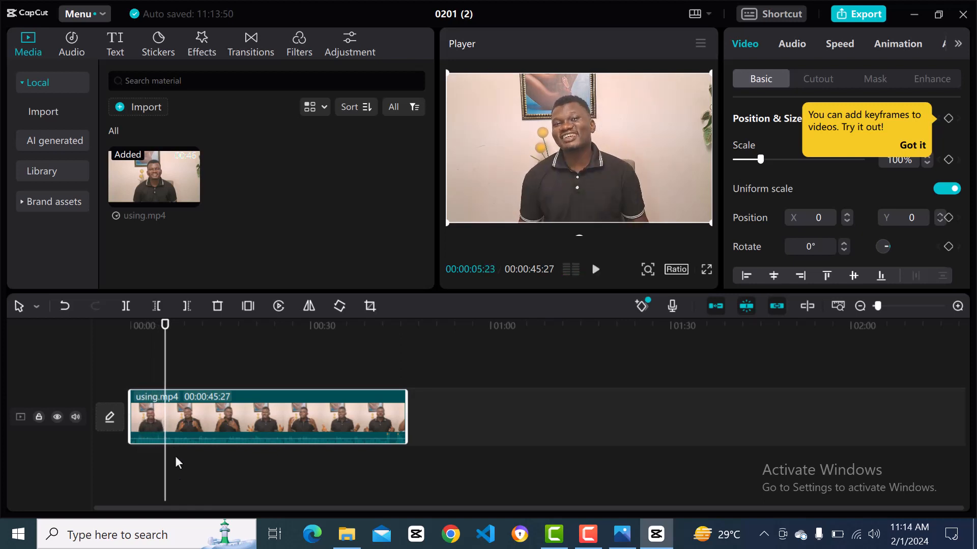
scroll(165, 457, "up", 5)
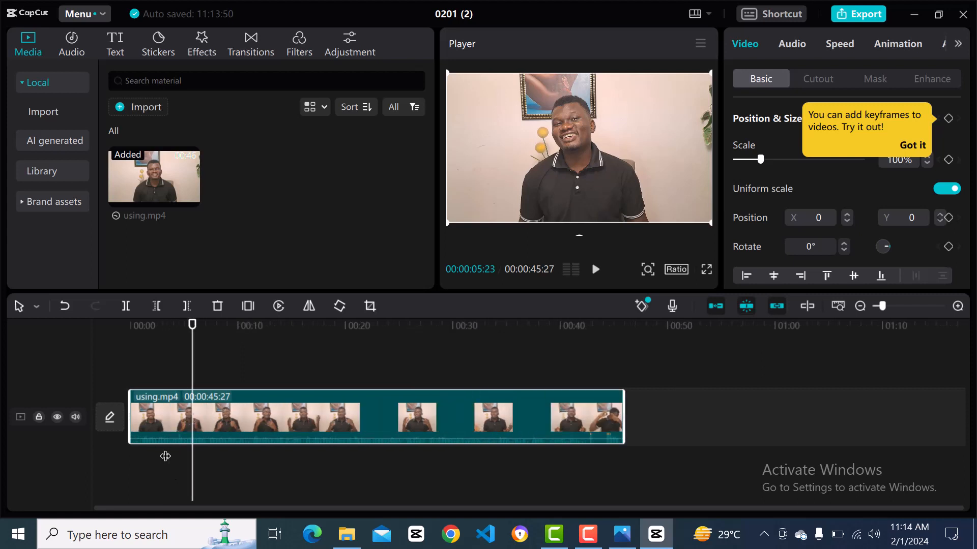
scroll(165, 457, "up", 1)
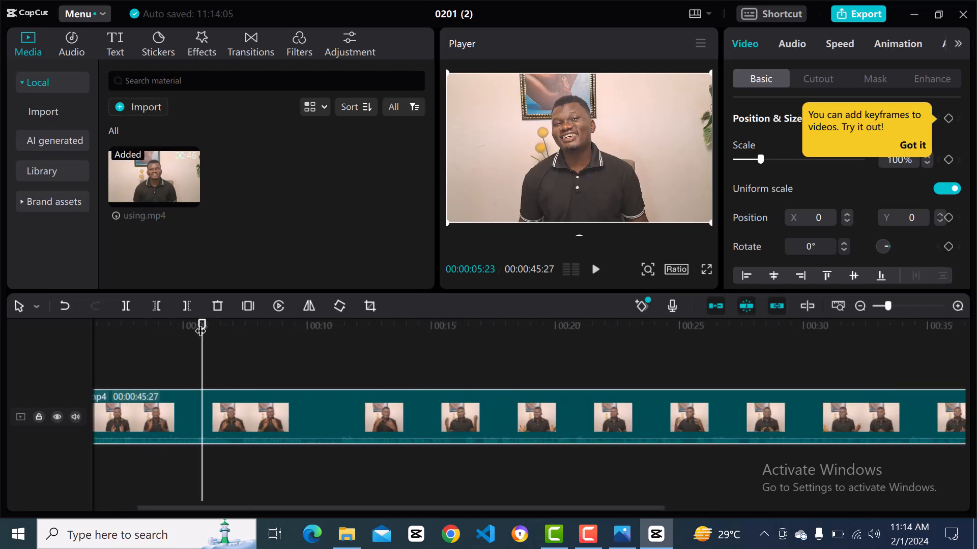
left_click_drag(201, 329, 190, 329)
key("space")
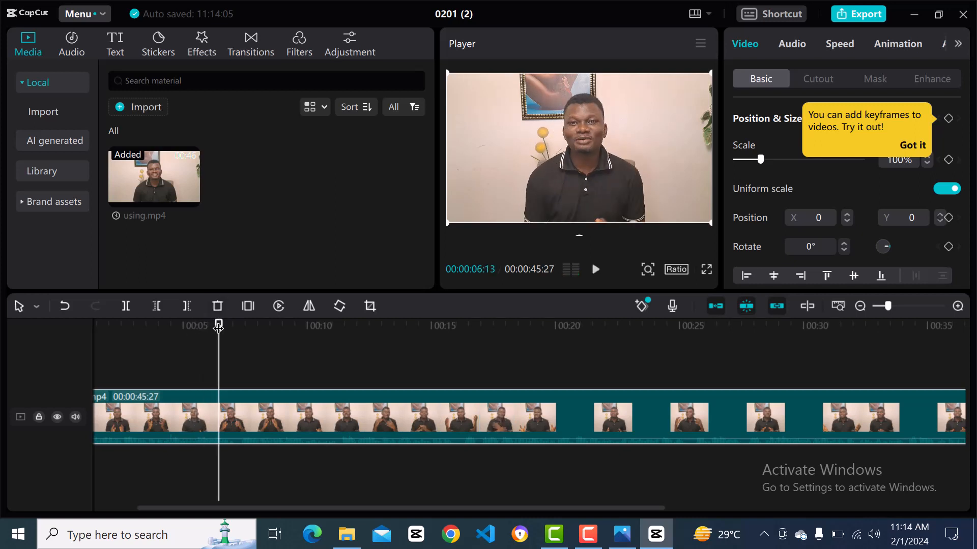
left_click_drag(218, 328, 182, 337)
key("space")
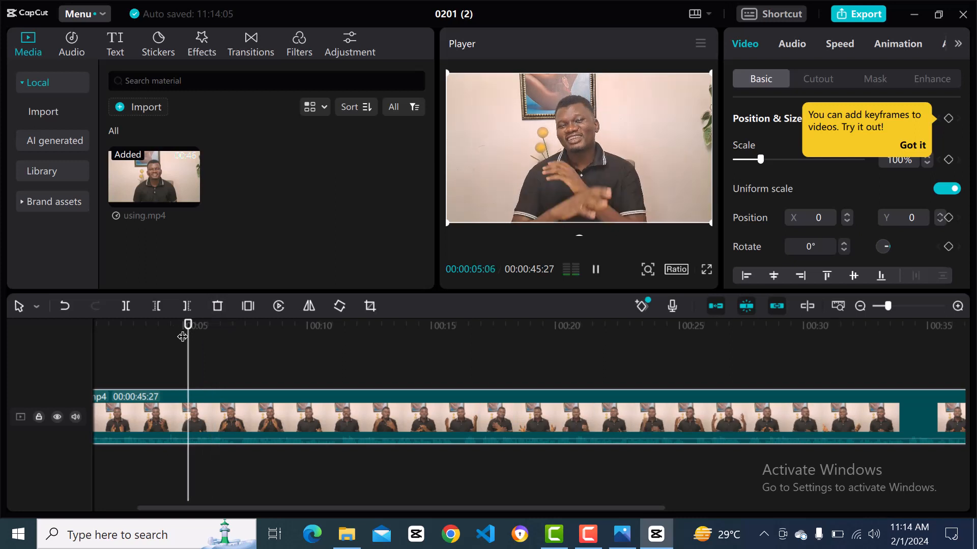
key("space")
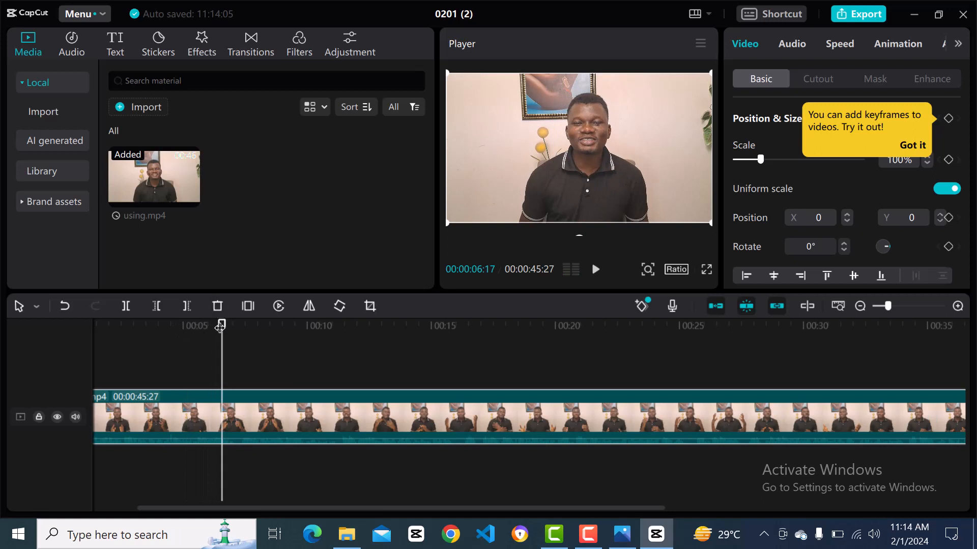
left_click_drag(222, 324, 185, 329)
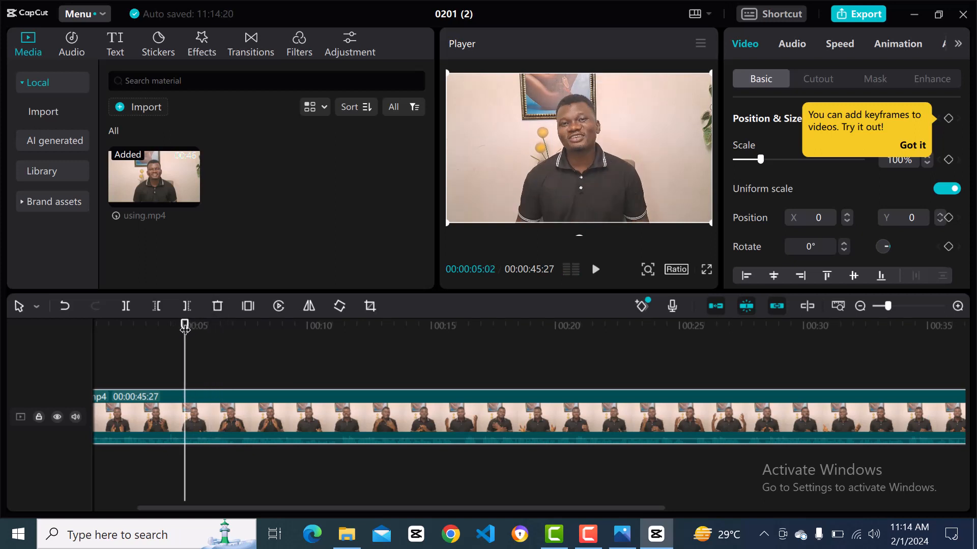
key("space")
key("space")
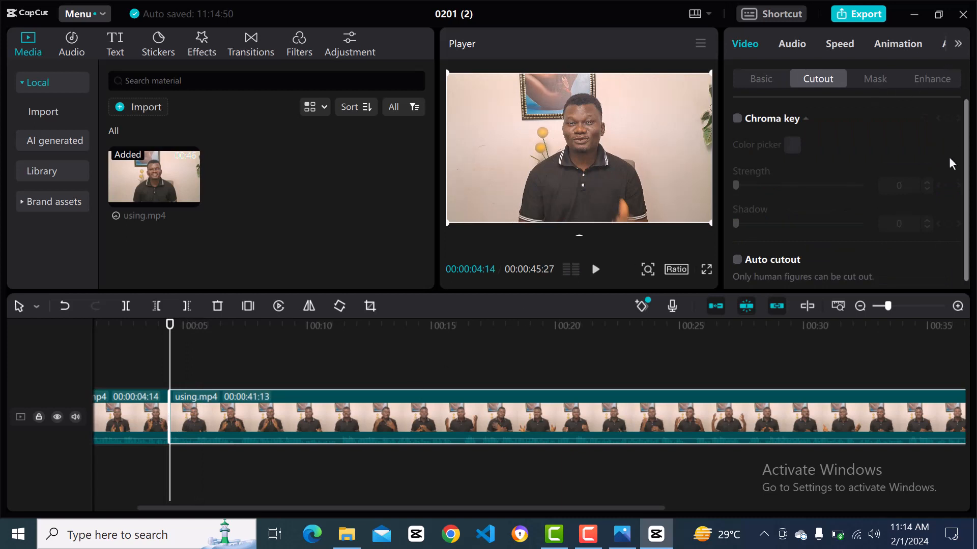
Remove the background from the clip section after the split with Auto cutout.
left_click(736, 260)
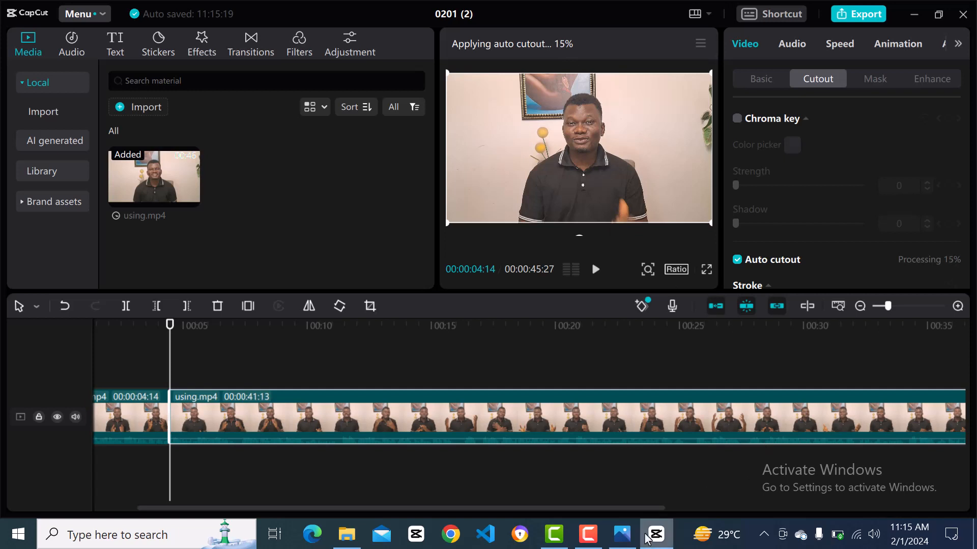
left_click(588, 543)
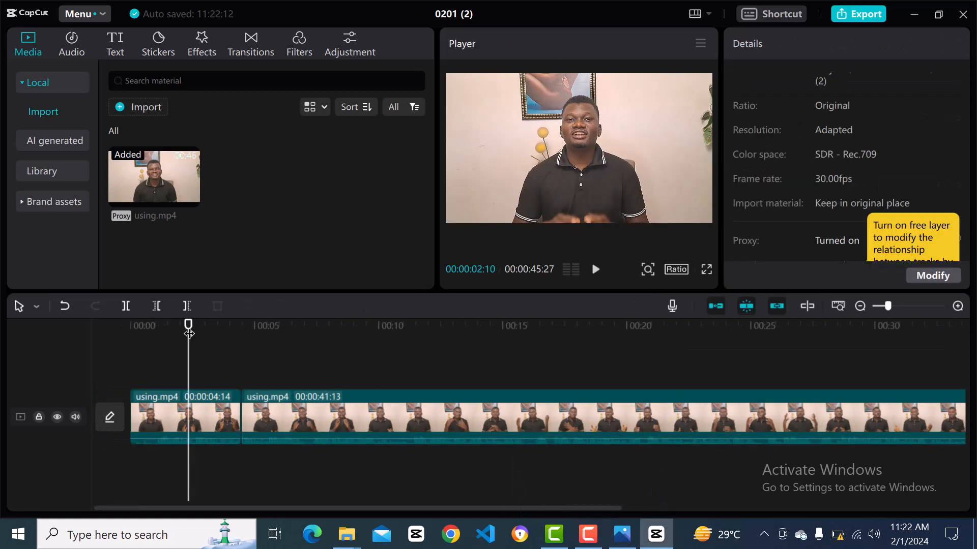
Play back the transition into the cut-out section and its later part, and examine the clip's Cutout options and stroke styles.
key("space")
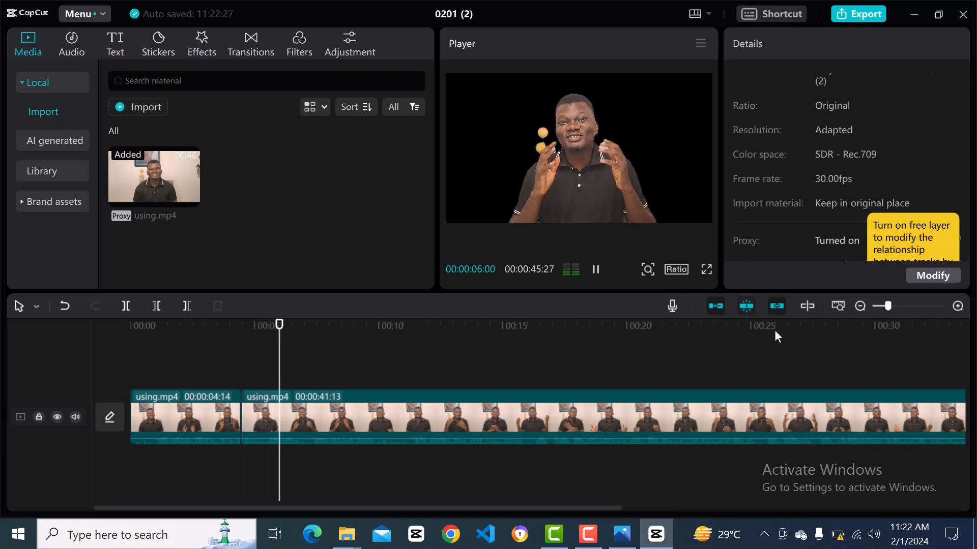
left_click(807, 320)
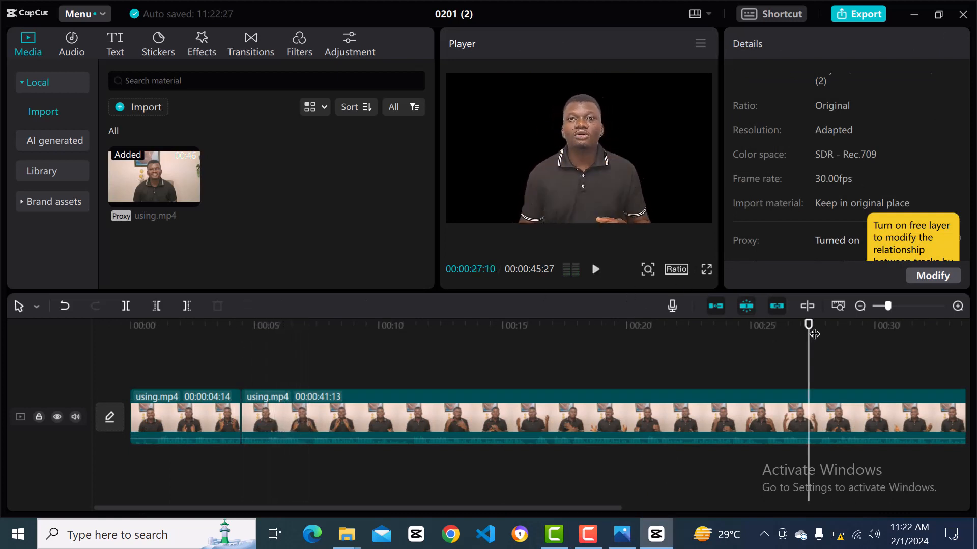
key("space")
key("space")
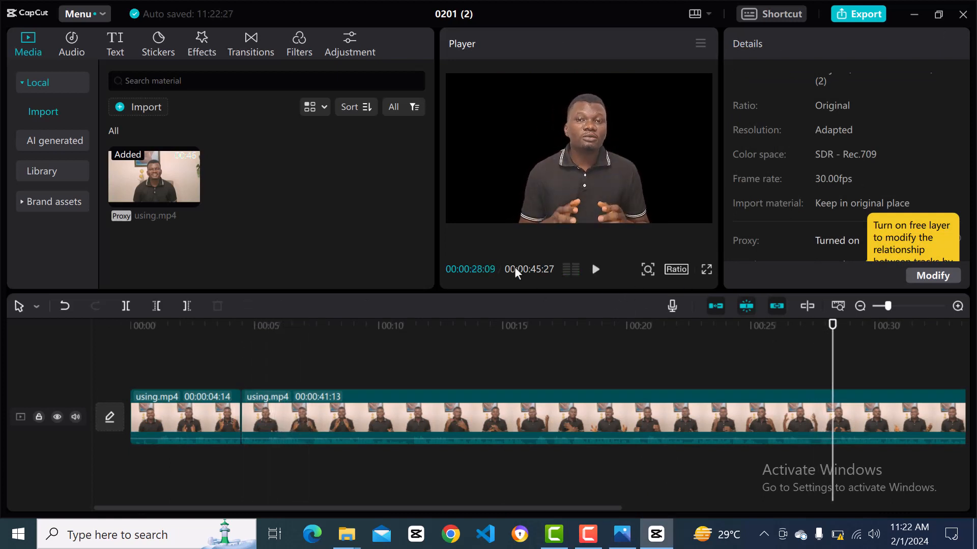
left_click(580, 170)
key("space")
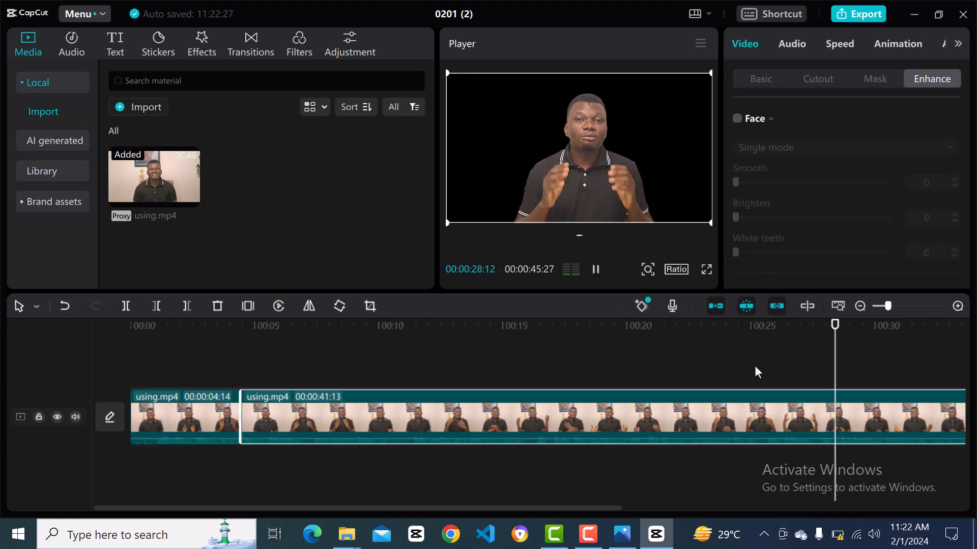
key("space")
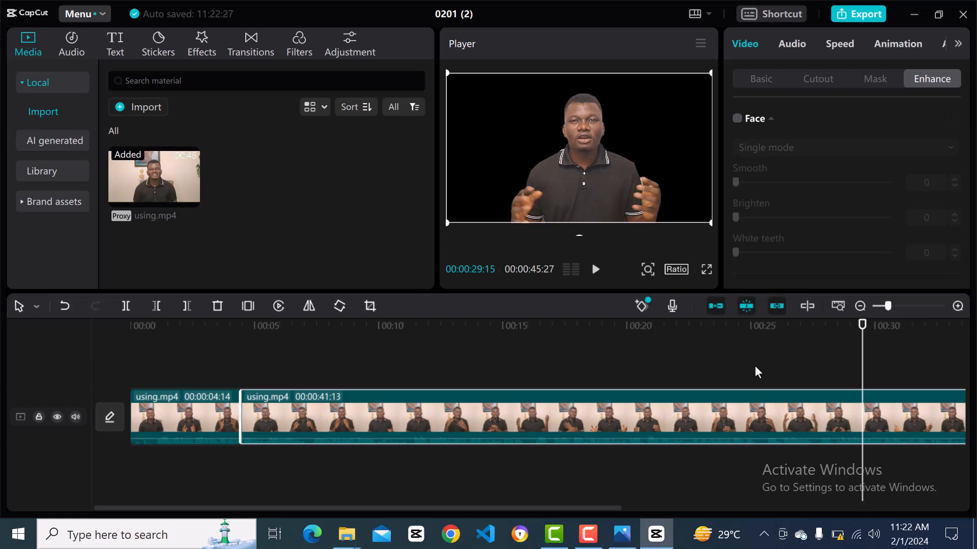
left_click(760, 81)
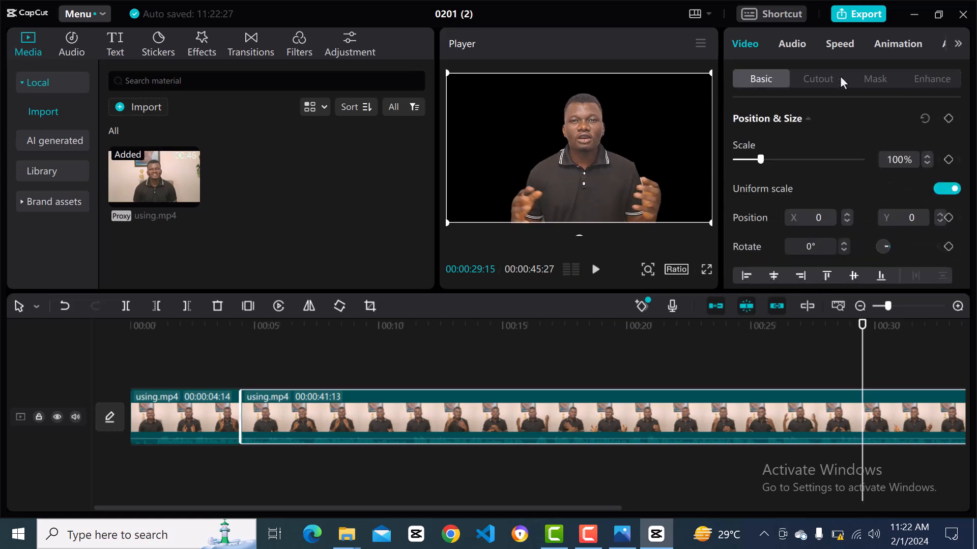
left_click(821, 74)
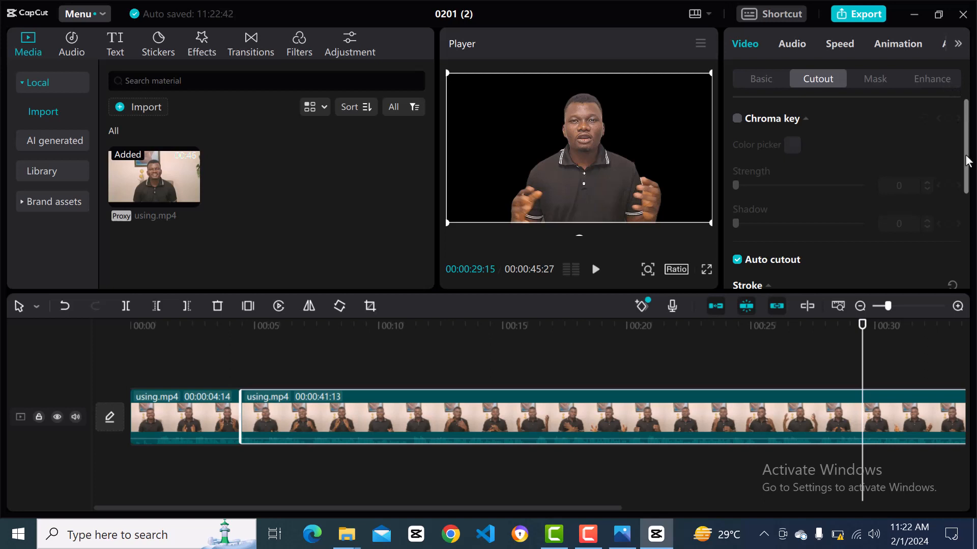
left_click_drag(966, 161, 966, 245)
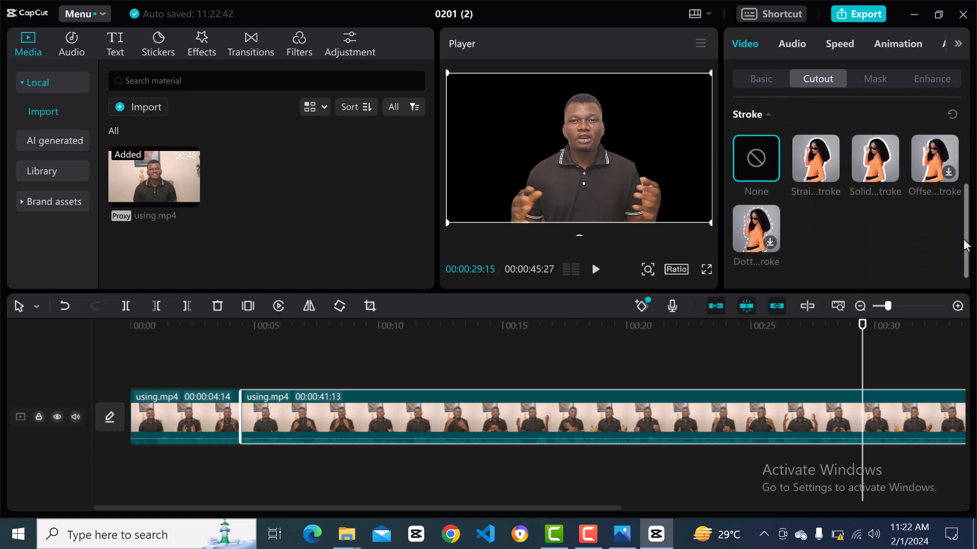
scroll(948, 155, "up", 4)
scroll(939, 148, "down", 1)
scroll(941, 167, "up", 1)
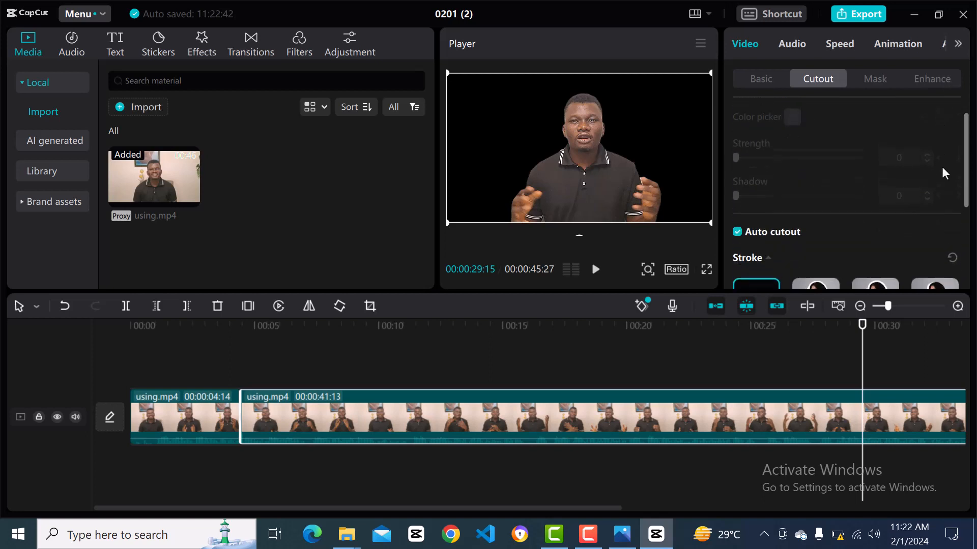
scroll(944, 153, "up", 1)
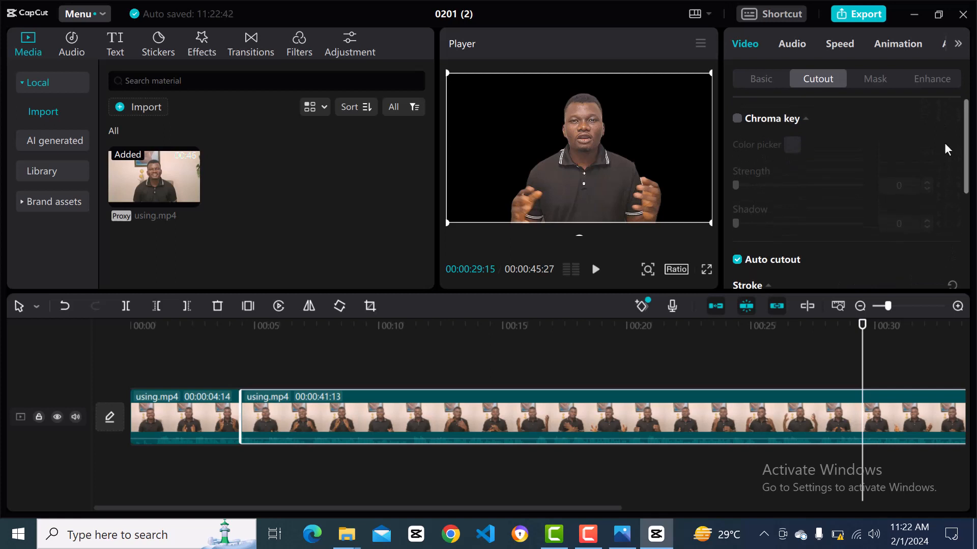
Enable the Face enhancement in Single mode for the cut-out section and set Smooth to 15.
left_click(943, 81)
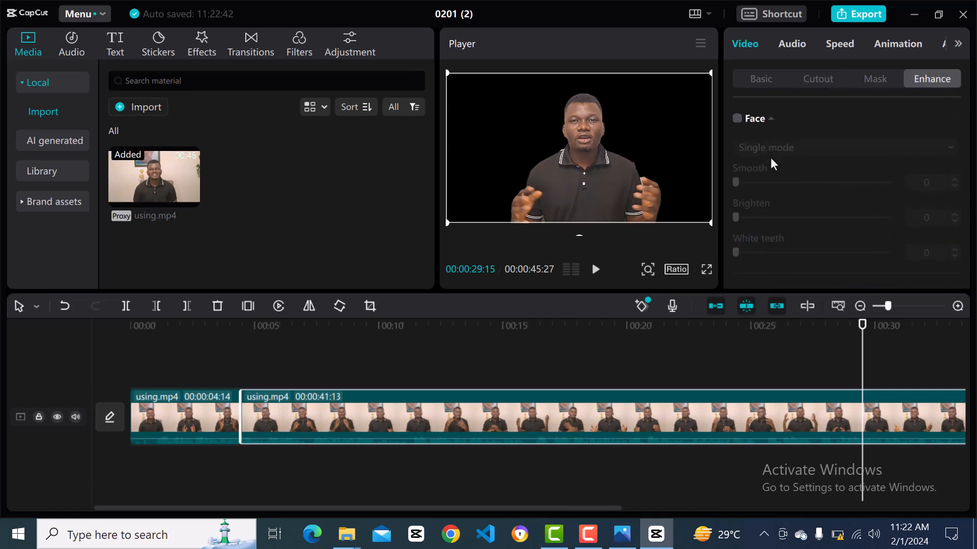
left_click(736, 120)
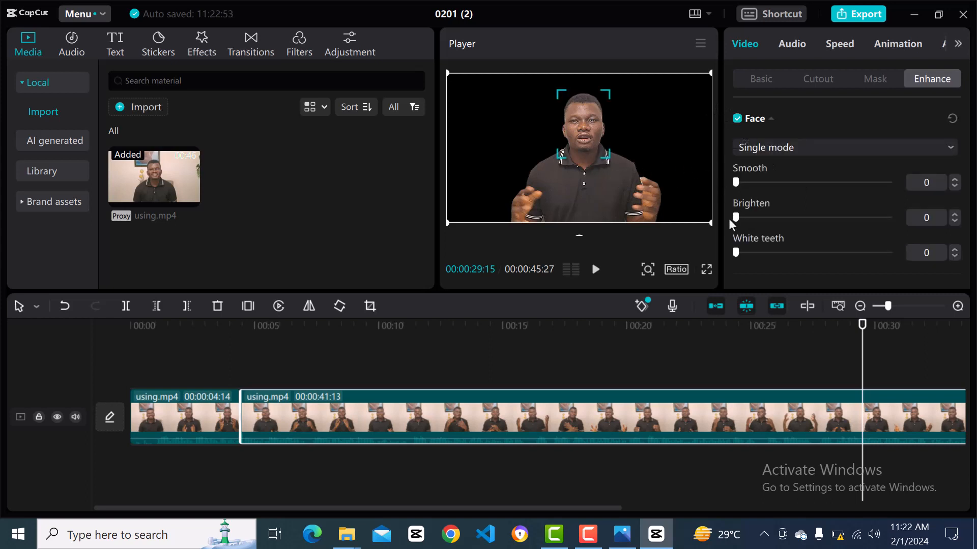
left_click_drag(735, 182, 758, 182)
left_click_drag(792, 226, 686, 264)
scroll(960, 159, "down", 2)
scroll(960, 159, "down", 2)
scroll(960, 159, "down", 6)
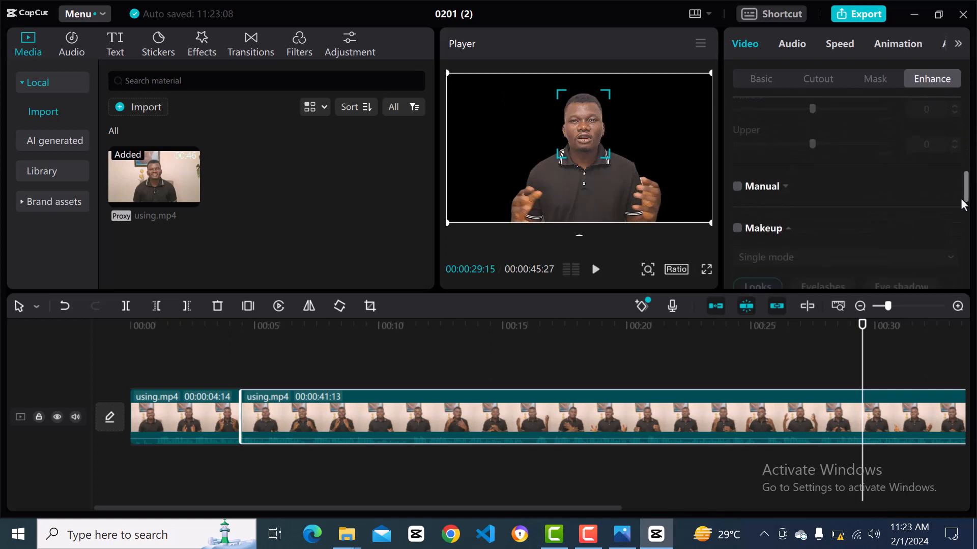
left_click_drag(961, 199, 967, 112)
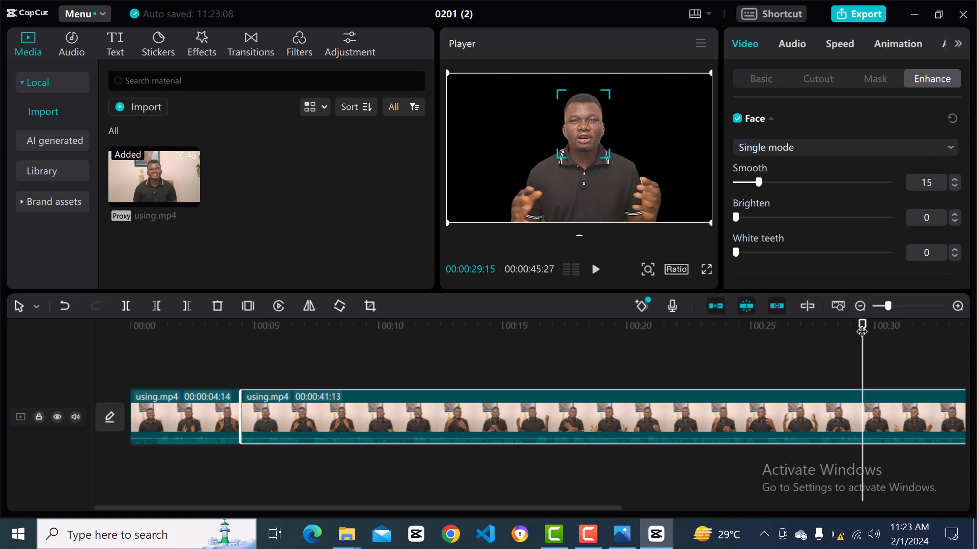
Return the playhead to the split at 00:00:04:14 and import the second empty-home-production-studio image from the Pictures folder.
left_click_drag(863, 336, 463, 331)
left_click_drag(463, 432, 239, 478)
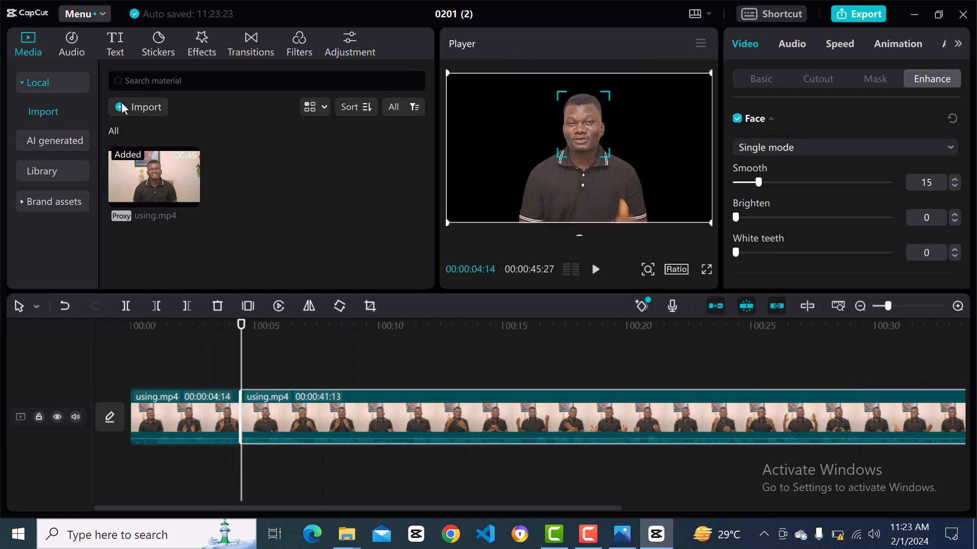
left_click(122, 105)
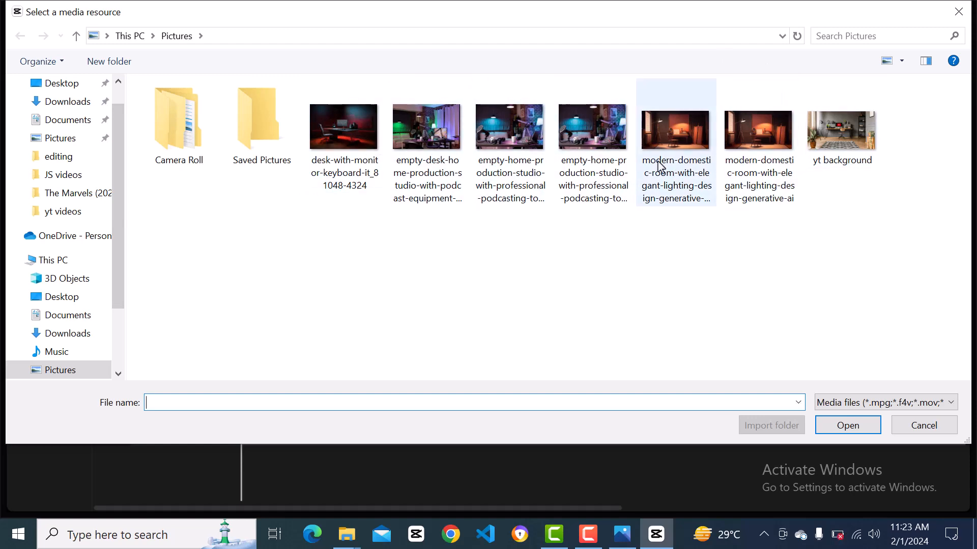
left_click(598, 127)
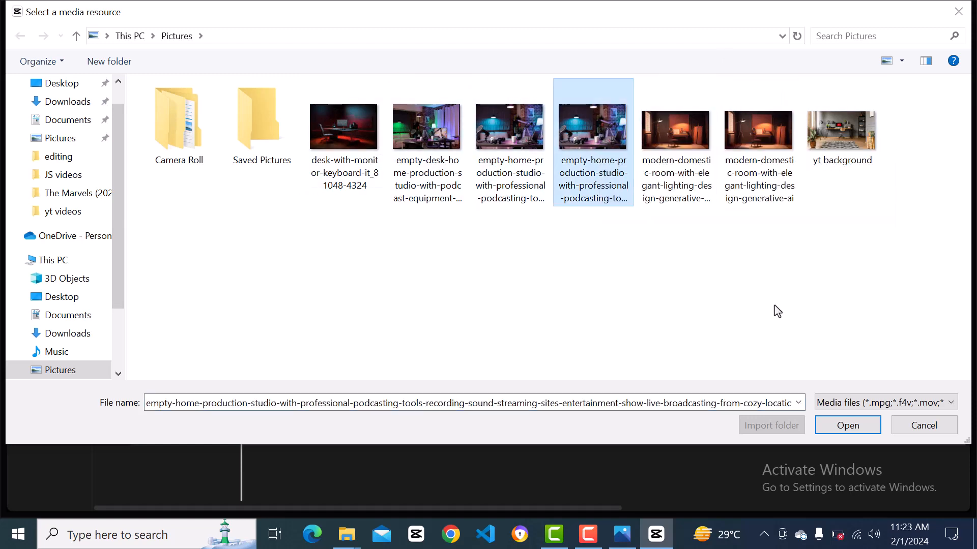
left_click(840, 429)
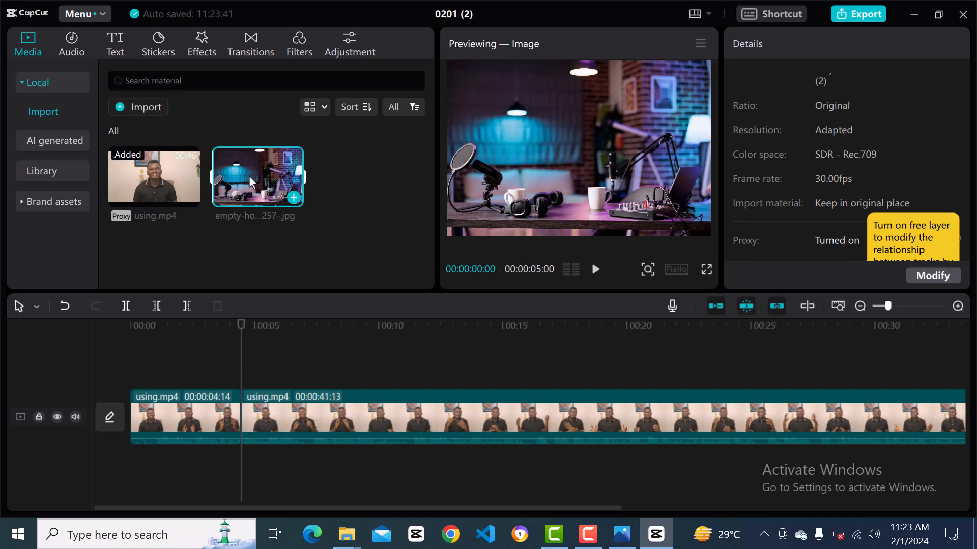
Add the studio image to the timeline at 00:00:04:14 and enlarge it to about 118% so it fills the frame width.
left_click_drag(250, 176, 266, 377)
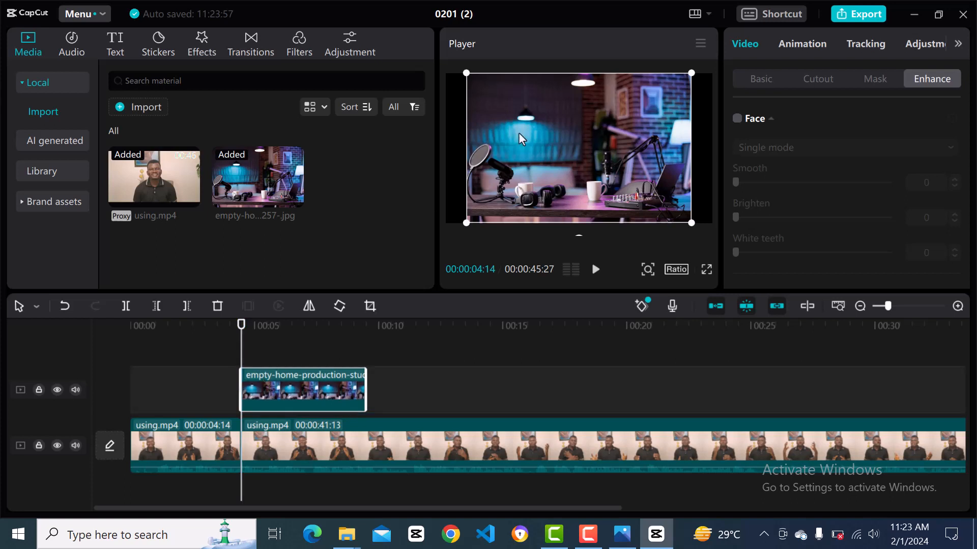
left_click_drag(467, 72, 425, 75)
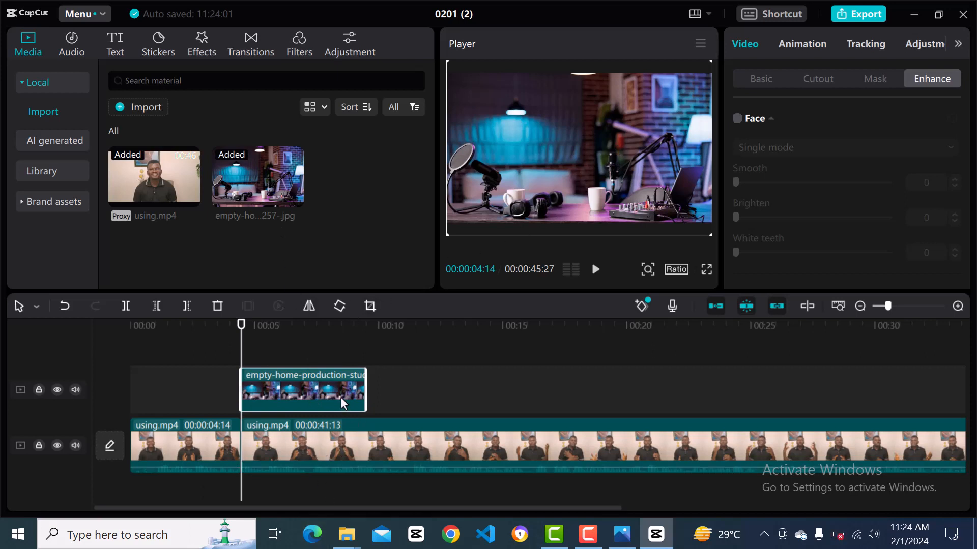
Move the cut-out section of using.mp4 to the track above the studio image, and the image onto the main track after the first clip.
left_click_drag(341, 400, 344, 500)
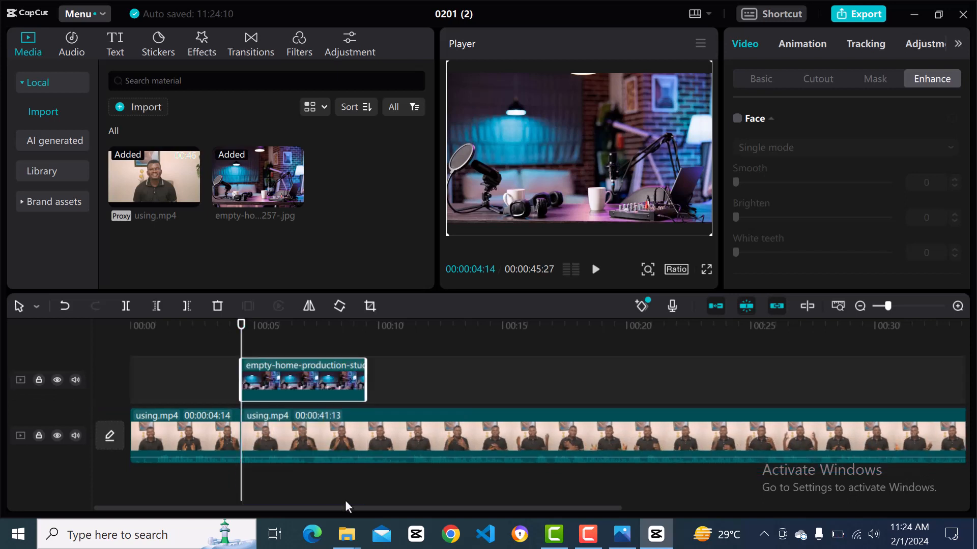
left_click(334, 441)
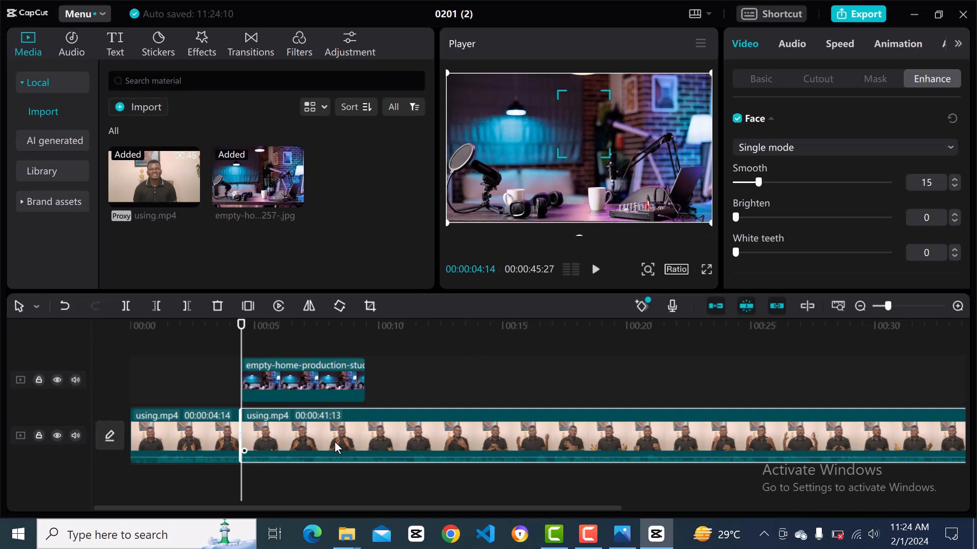
left_click_drag(334, 441, 337, 359)
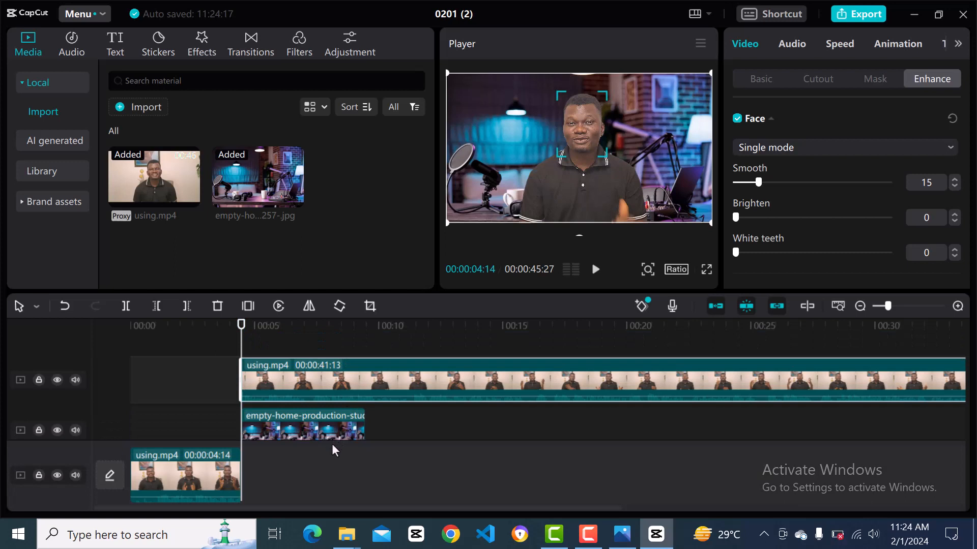
left_click_drag(316, 434, 317, 475)
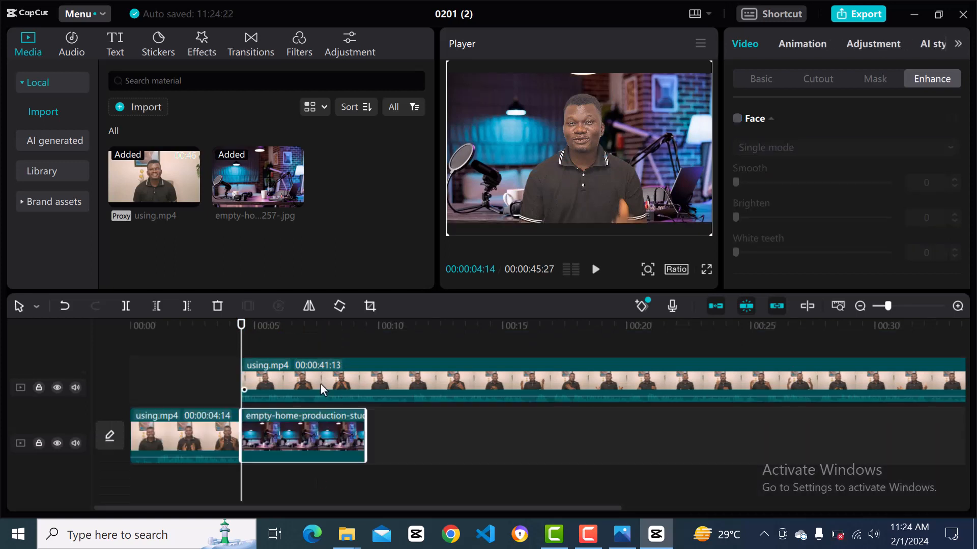
Play back the cut-out section over the studio background from 00:00:04:14 to check the composite.
scroll(278, 392, "up", 3)
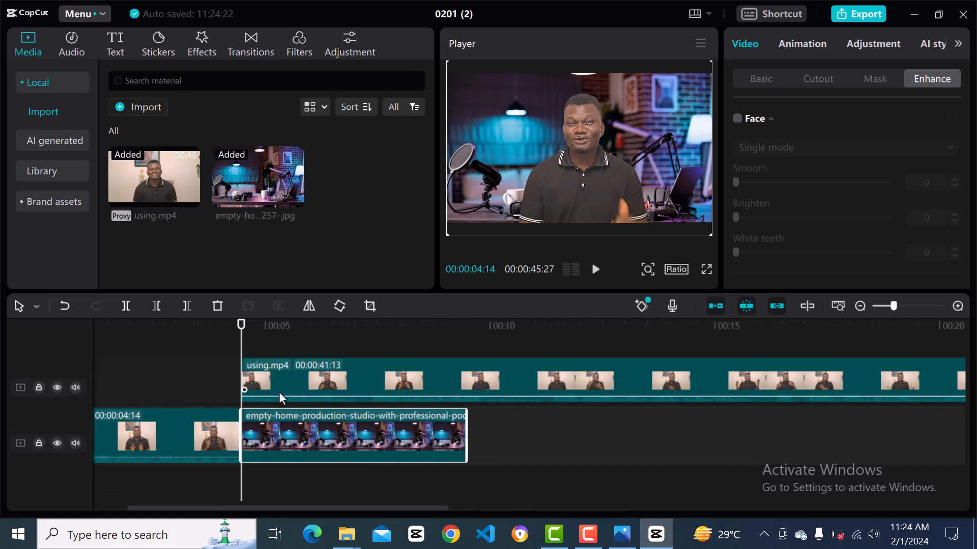
scroll(278, 392, "up", 3)
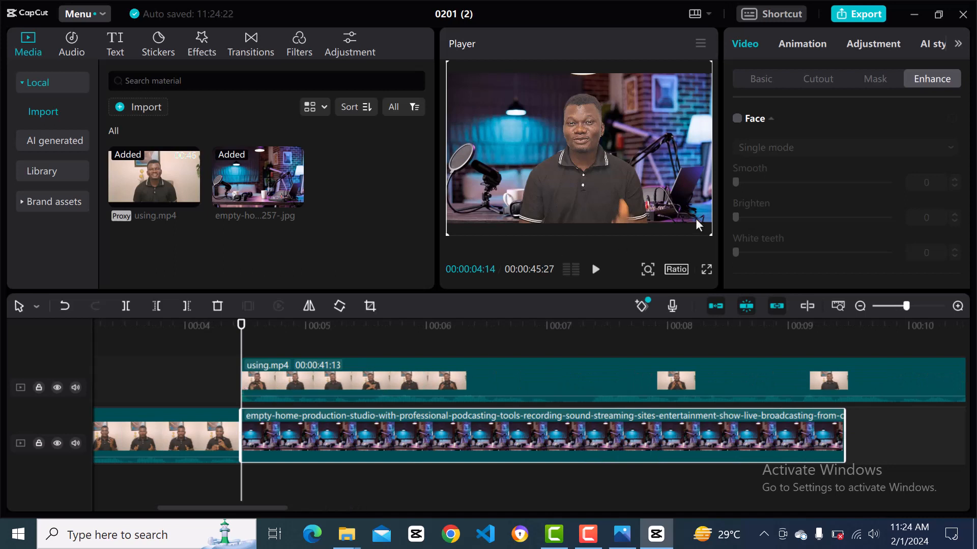
key("space")
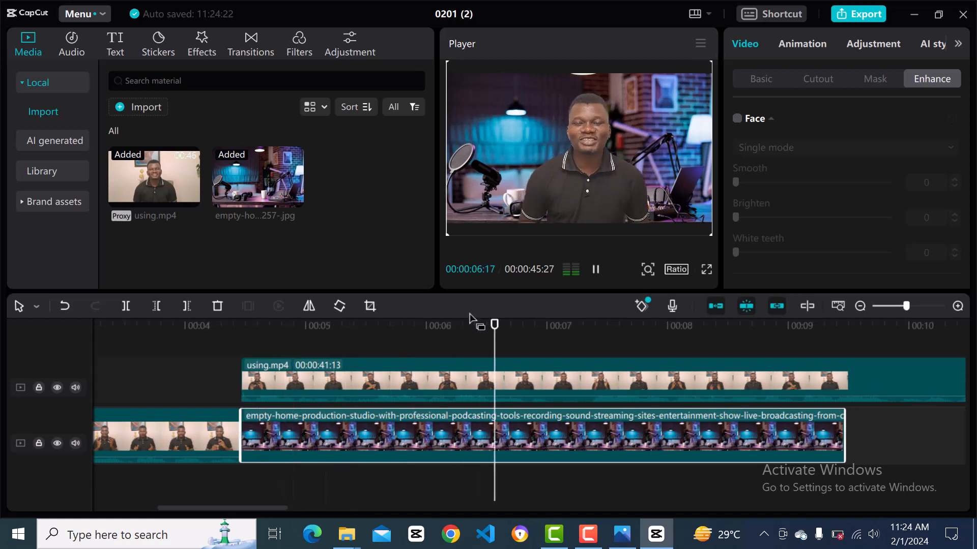
key("space")
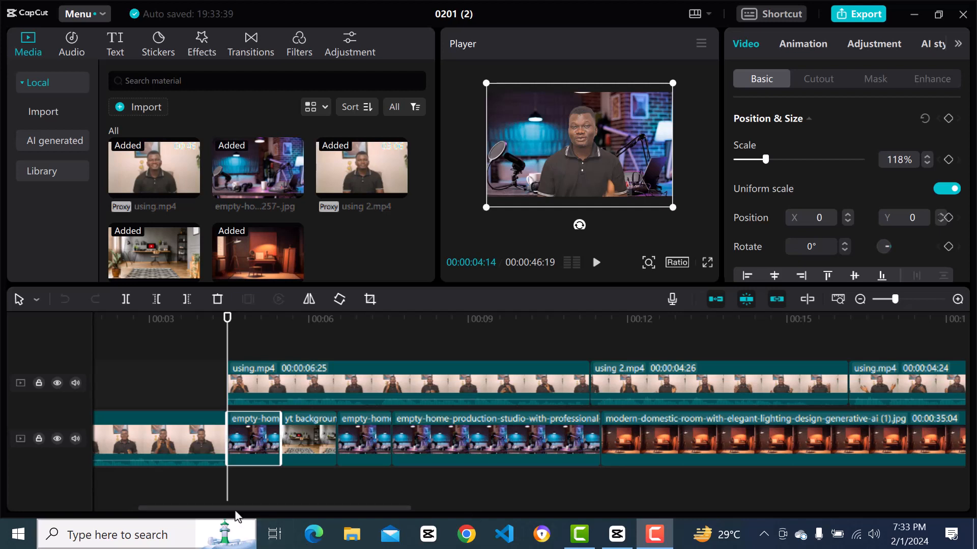
Apply the Blur effect from the Lens video effects to the first studio background clip on the main track.
left_click(267, 484)
left_click(267, 459)
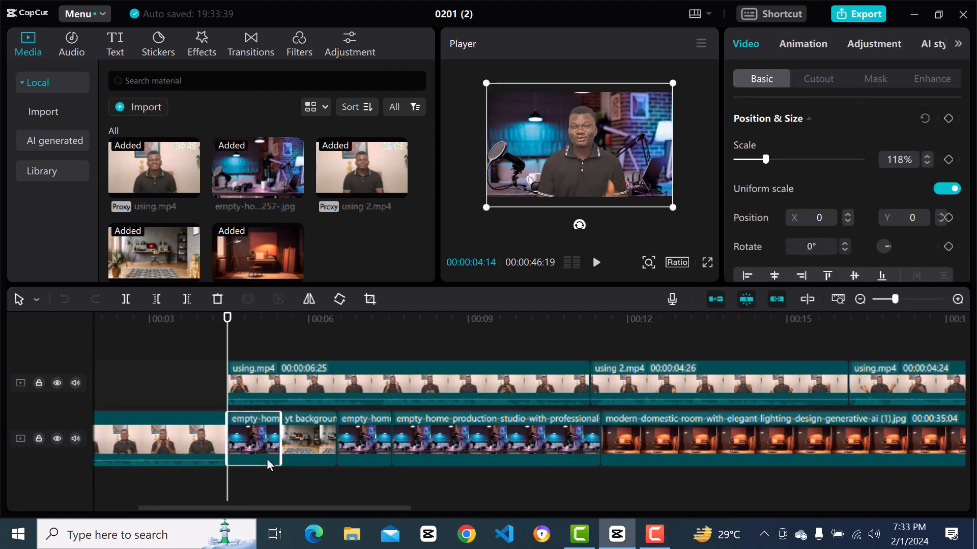
left_click(279, 480)
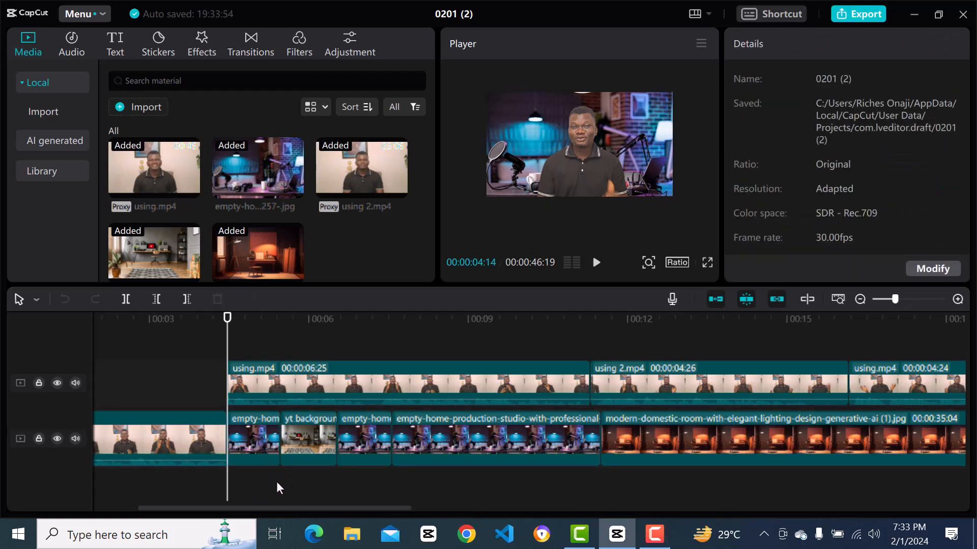
left_click(267, 456)
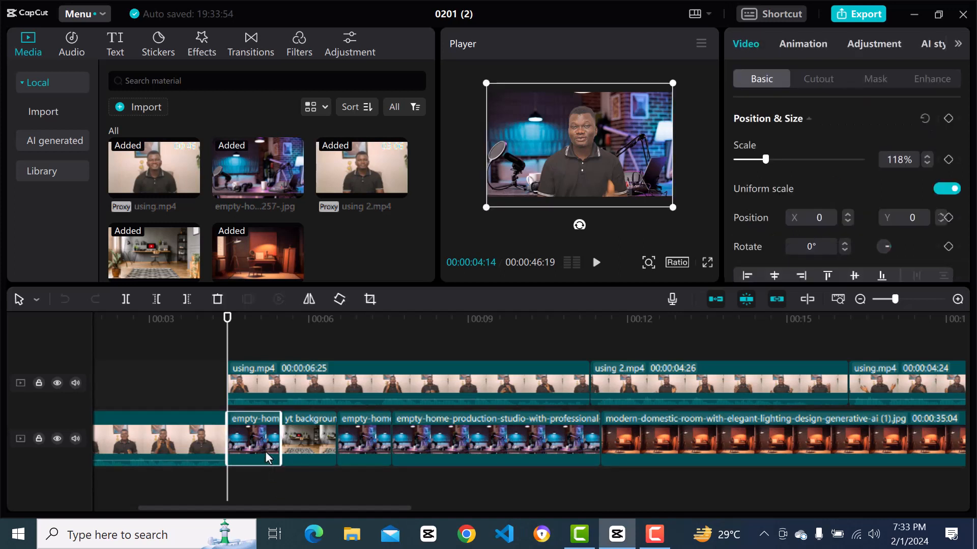
left_click(300, 56)
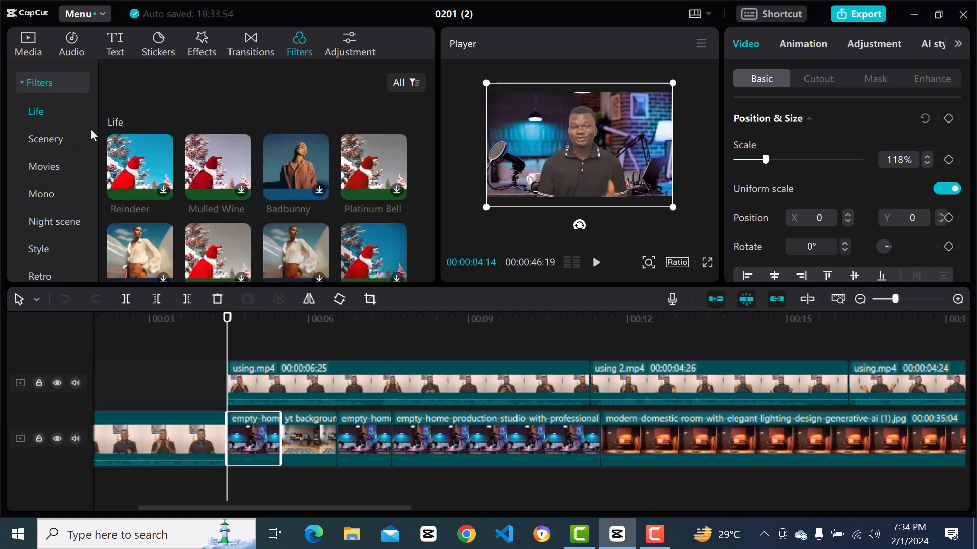
left_click(188, 50)
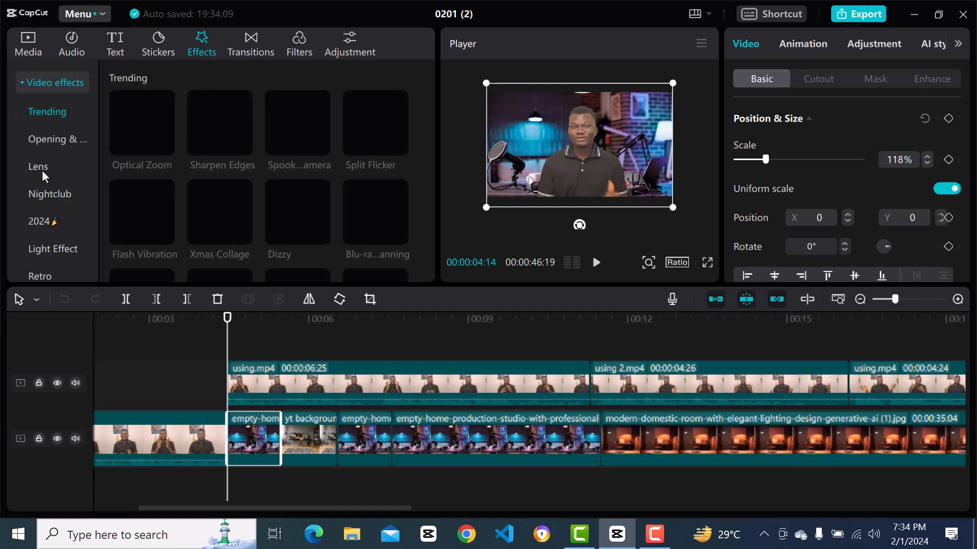
left_click(42, 170)
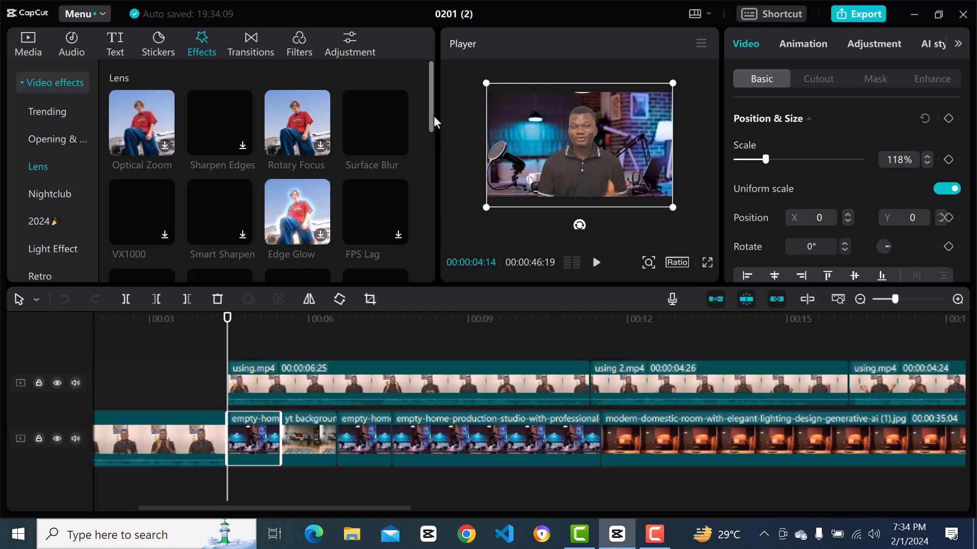
scroll(432, 122, "down", 1)
left_click_drag(433, 129, 442, 203)
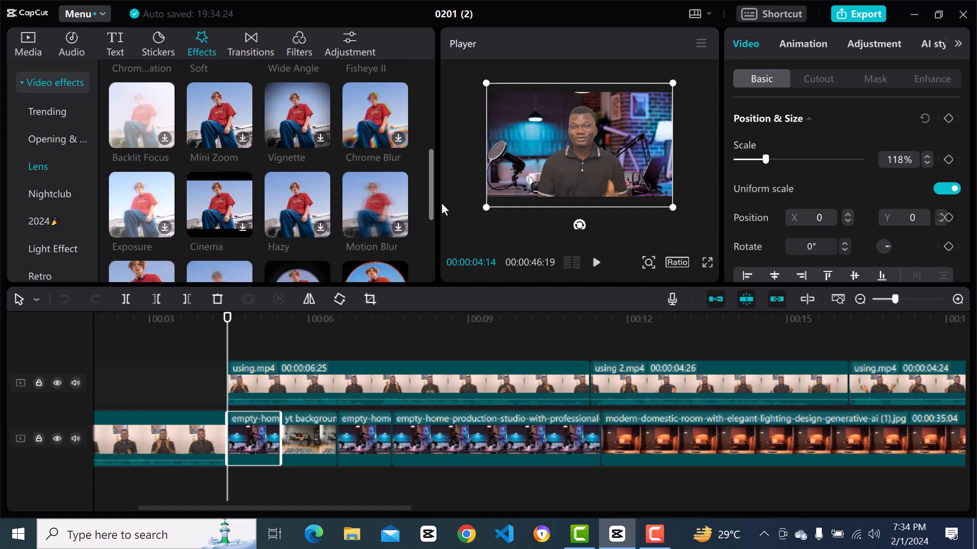
left_click_drag(442, 203, 444, 240)
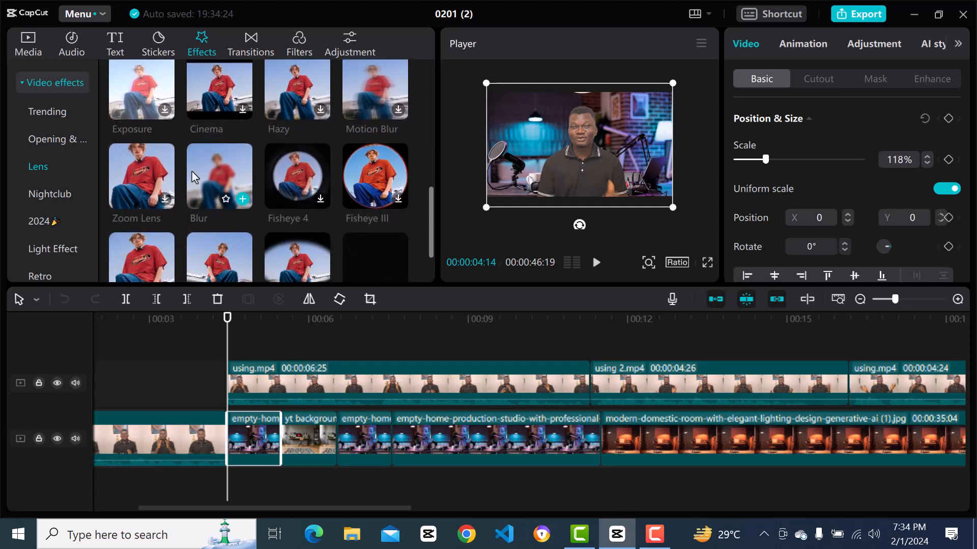
left_click_drag(204, 169, 250, 435)
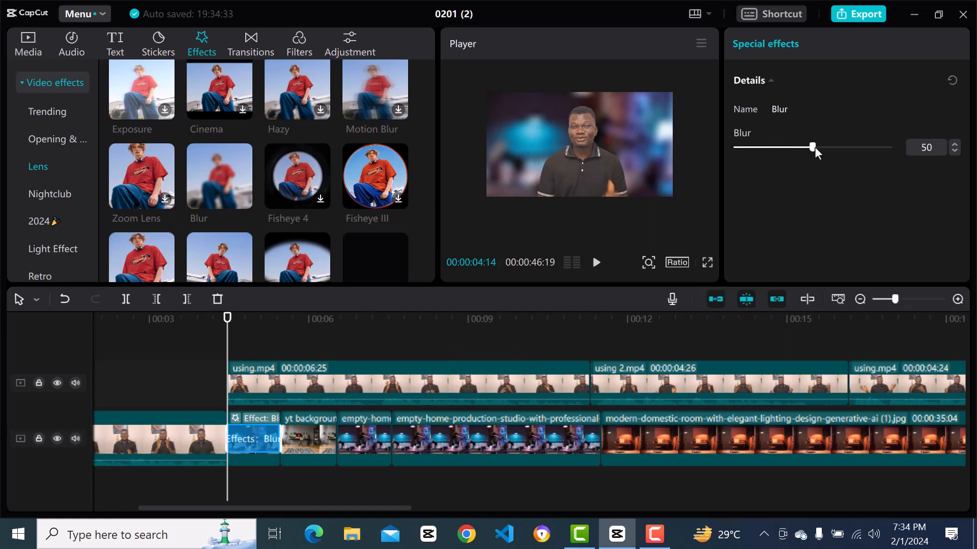
Set the first background clip's Blur to 11, play back the section and return the playhead to it.
left_click_drag(811, 150, 751, 151)
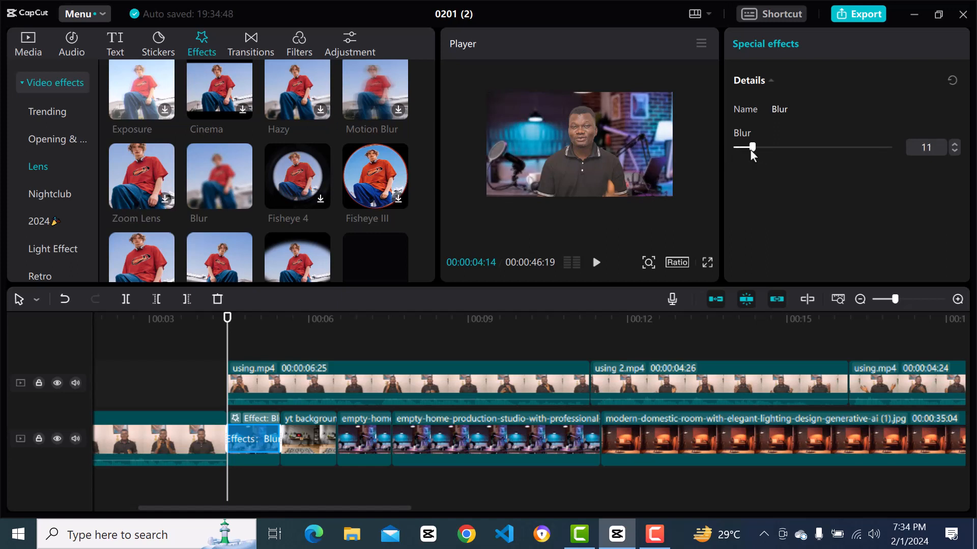
left_click(595, 262)
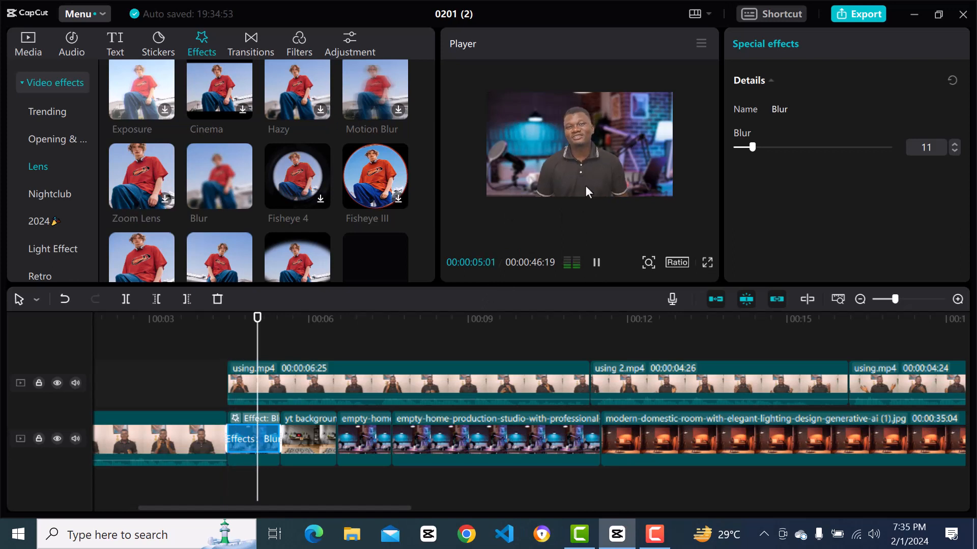
key("space")
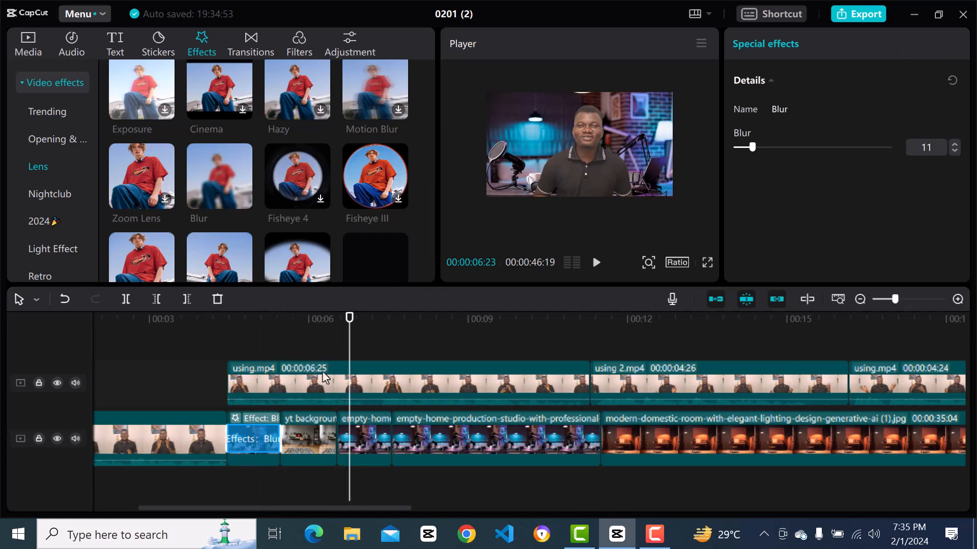
left_click_drag(347, 323, 246, 337)
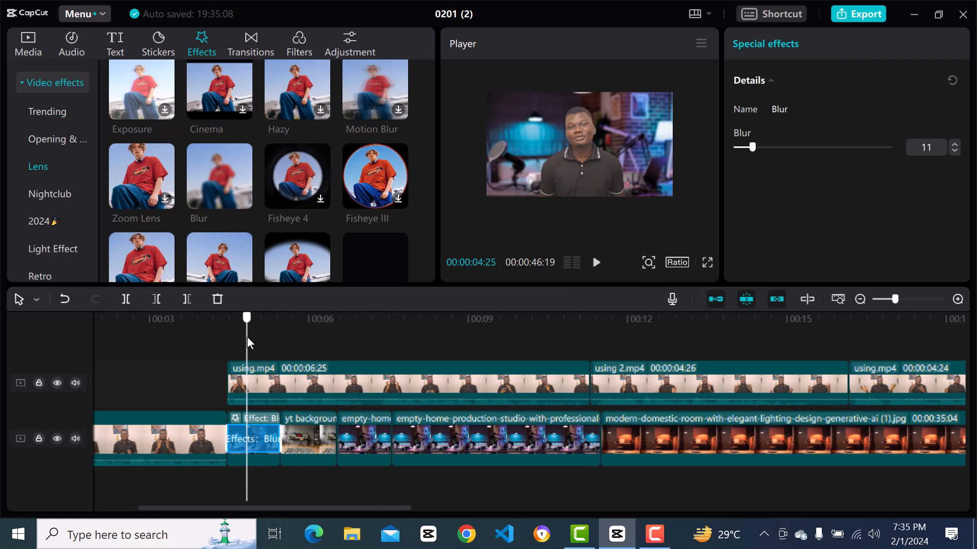
Apply the Blur effect to the yt background clip and set its Blur to 15.
left_click(309, 441)
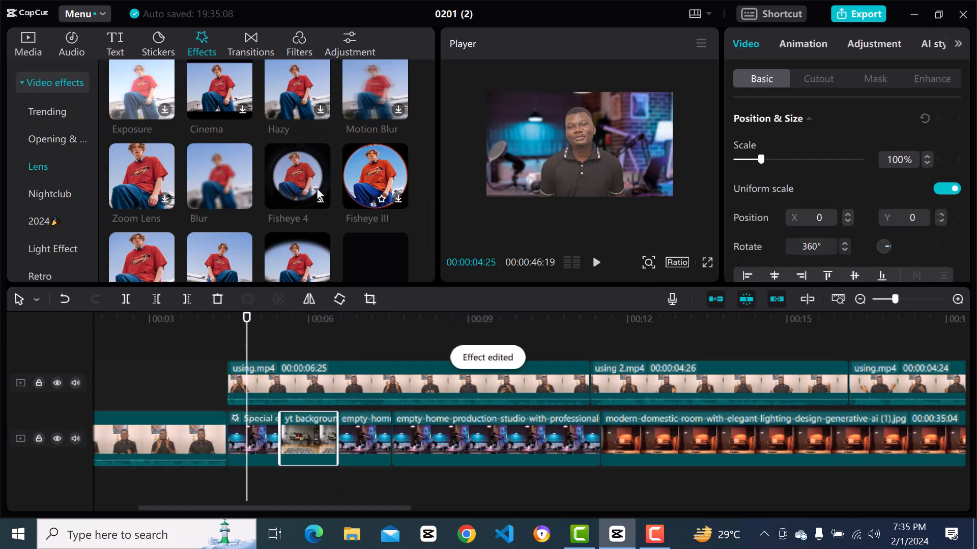
left_click_drag(202, 188, 301, 441)
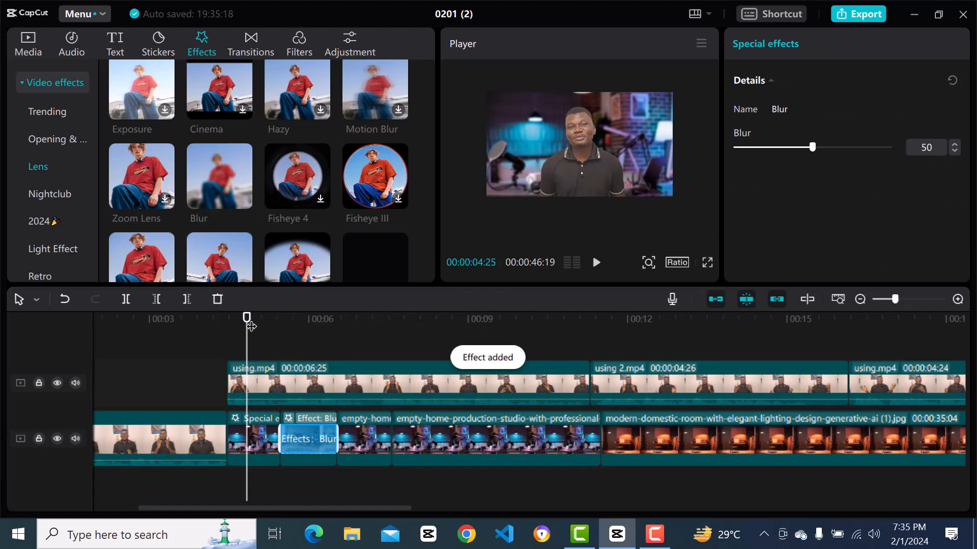
left_click_drag(247, 324, 293, 336)
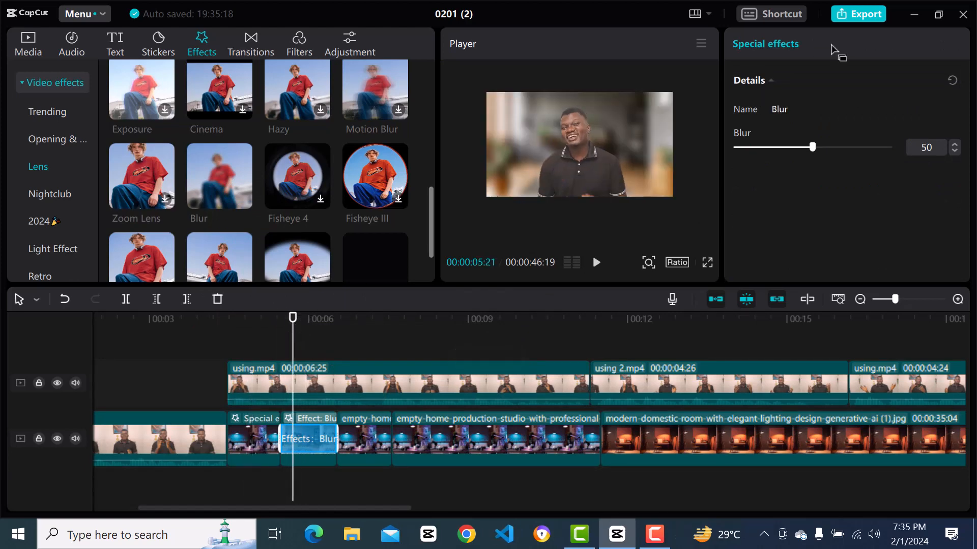
left_click_drag(813, 148, 757, 149)
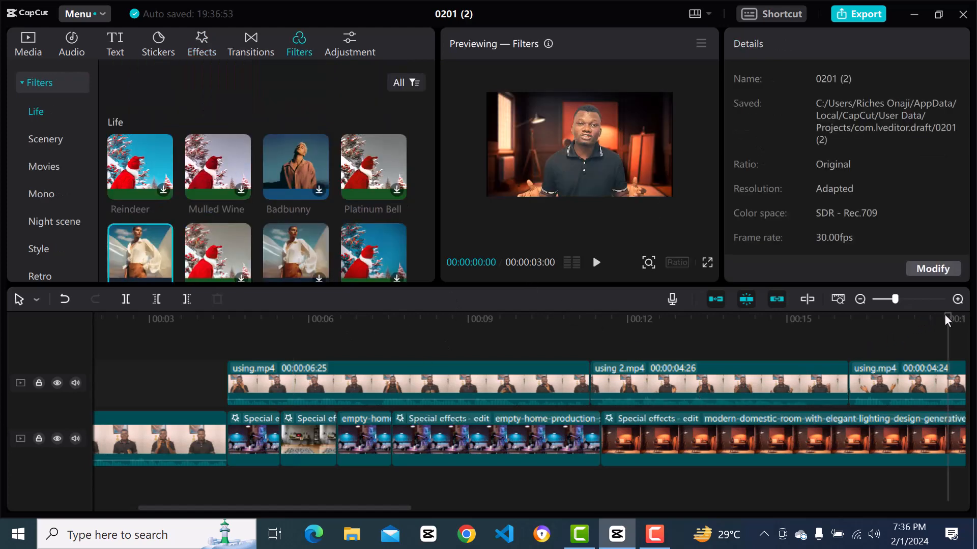
Scrub through the later section with the modern-domestic-room background and return the playhead to the start of the timeline.
left_click(944, 319)
left_click_drag(944, 324, 914, 336)
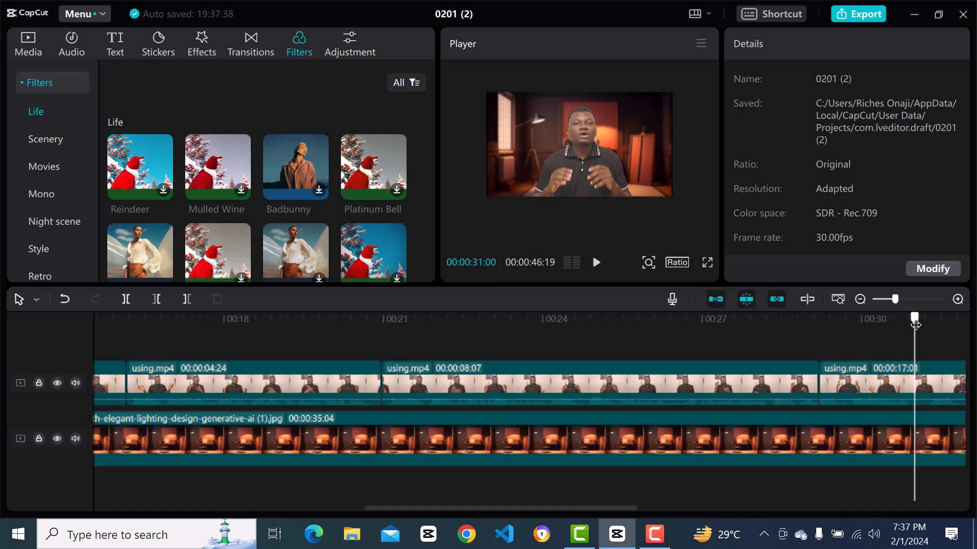
left_click_drag(915, 324, 21, 438)
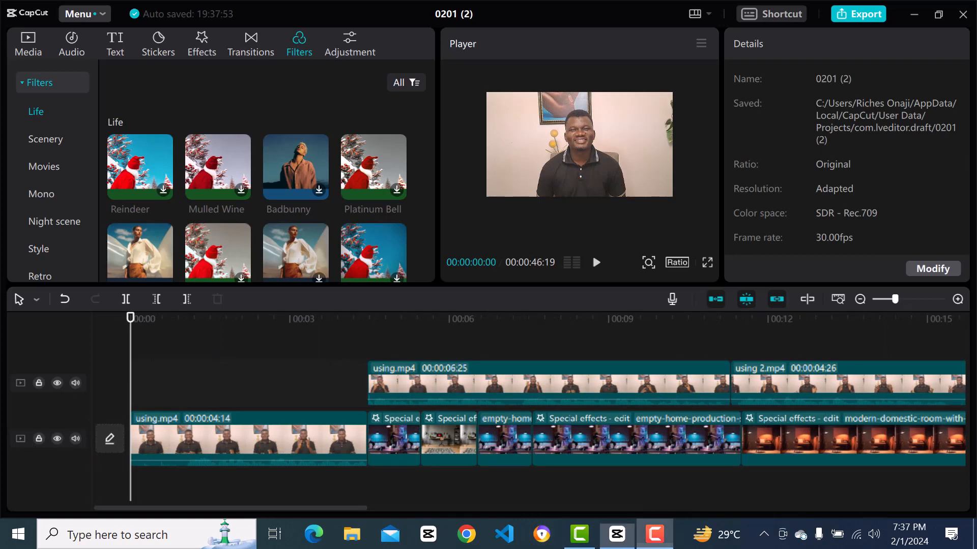